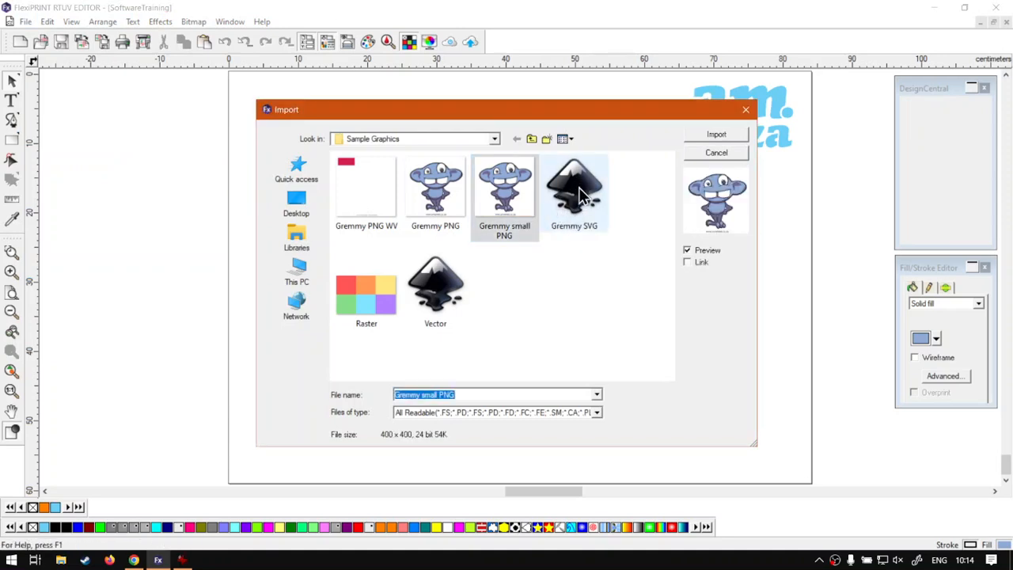
Import Gremmy SVG together with Gremmy small PNG from Sample Graphics
ctrl+click(579, 189)
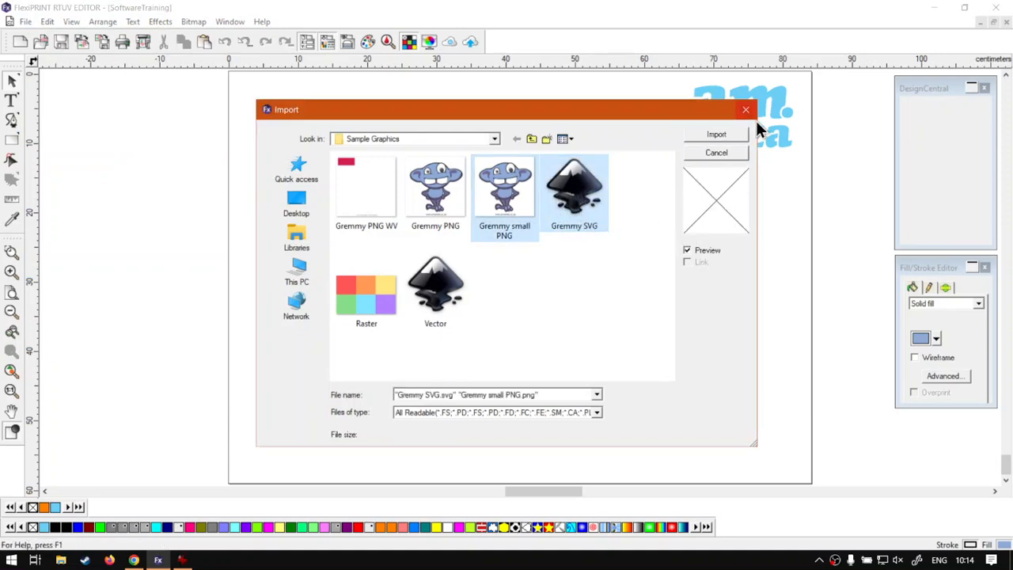
click(716, 135)
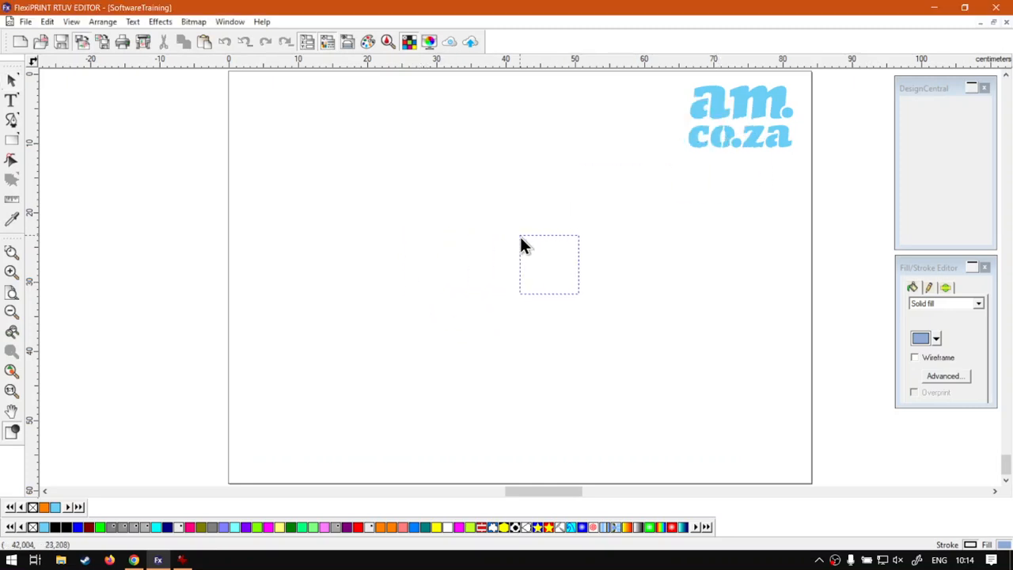
Place both Gremmy images side by side, scaling the SVG down to 8.663 cm to match the PNG
click(544, 238)
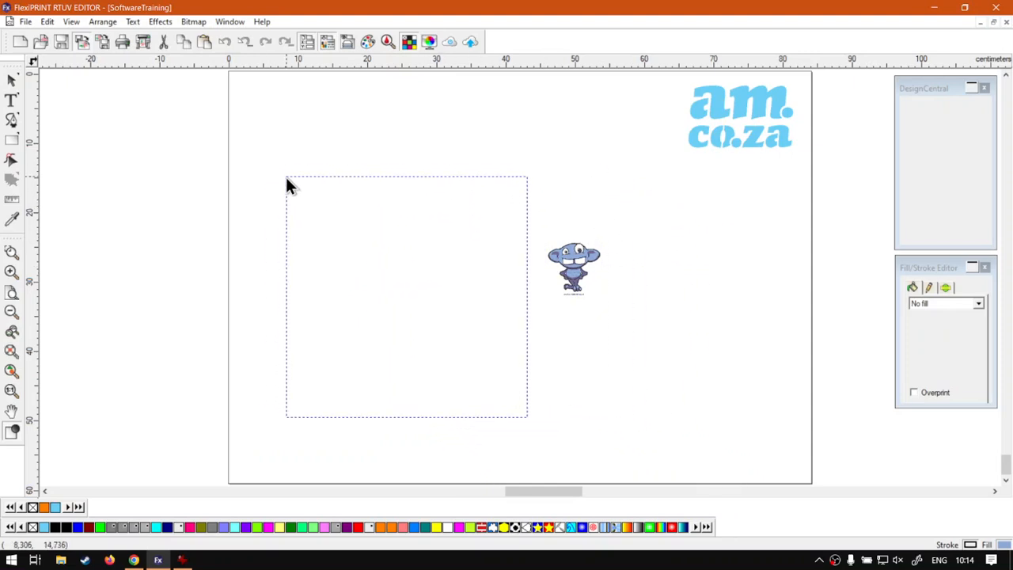
click(284, 175)
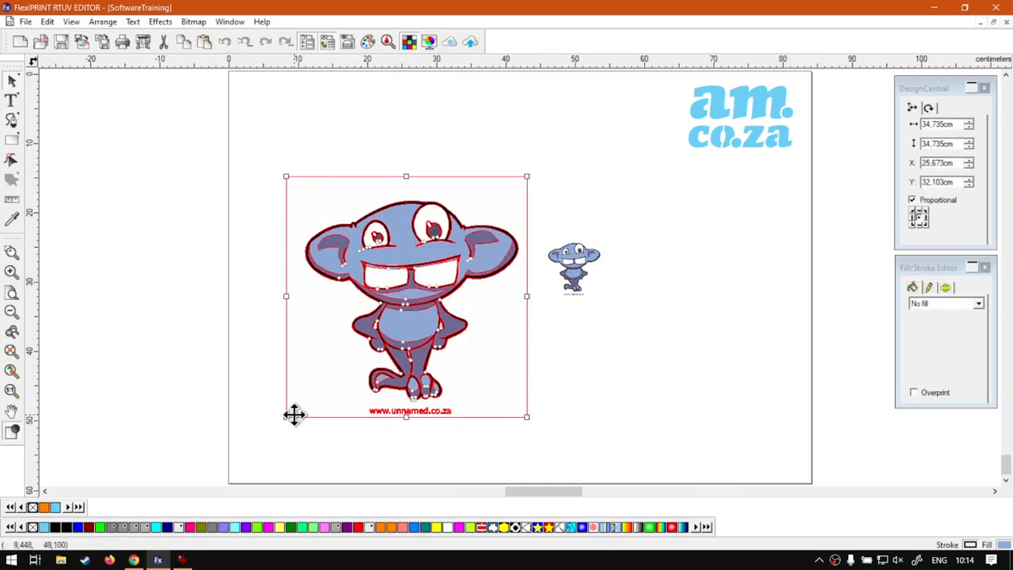
drag(286, 416, 507, 257)
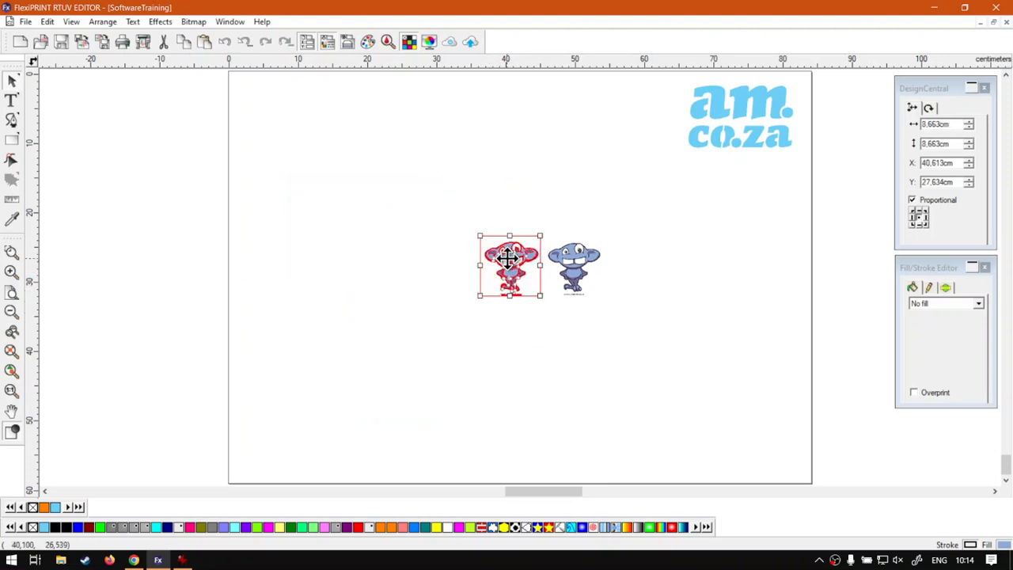
click(485, 349)
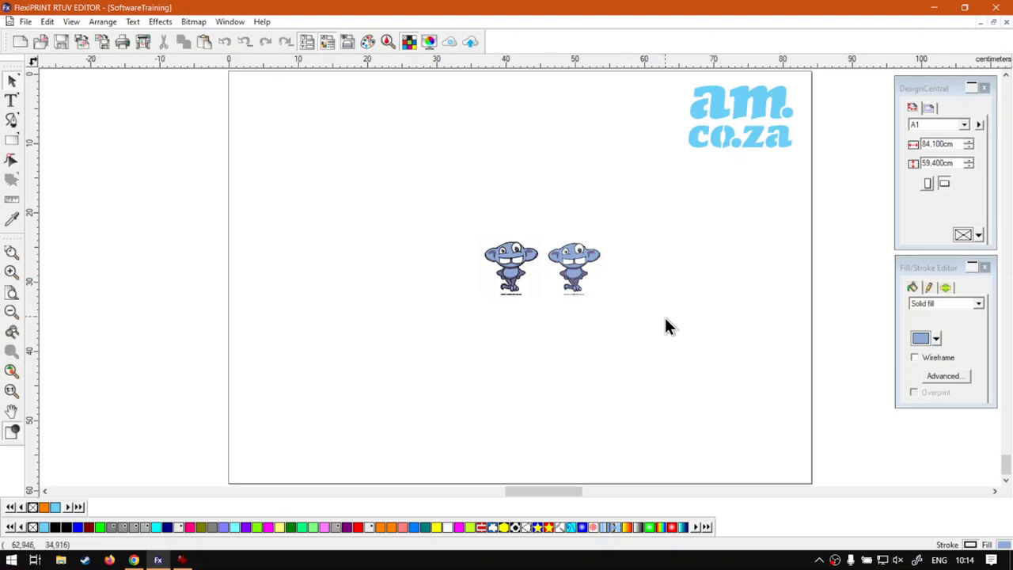
Zoom the view to fit both monkeys, then clear the selection
drag(638, 319, 497, 230)
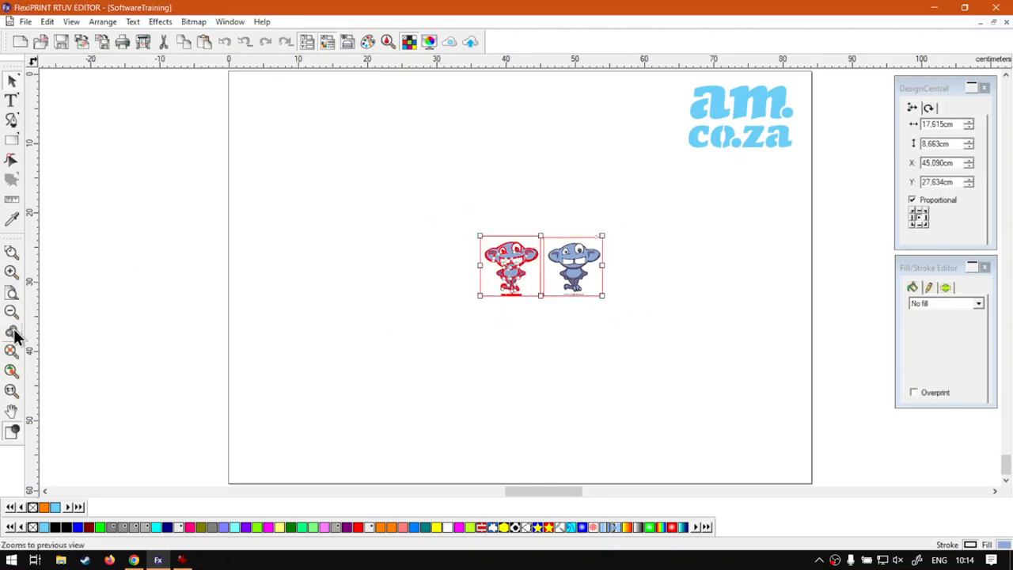
click(11, 351)
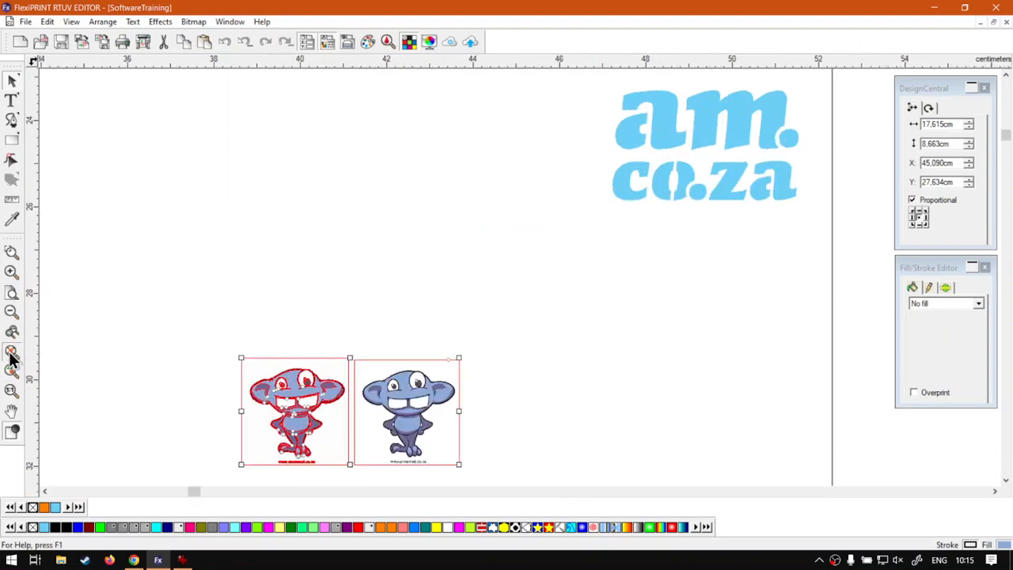
click(58, 107)
Nudge the left monkey slightly so it sits at X 40.613 cm, Y 27.649 cm
click(448, 212)
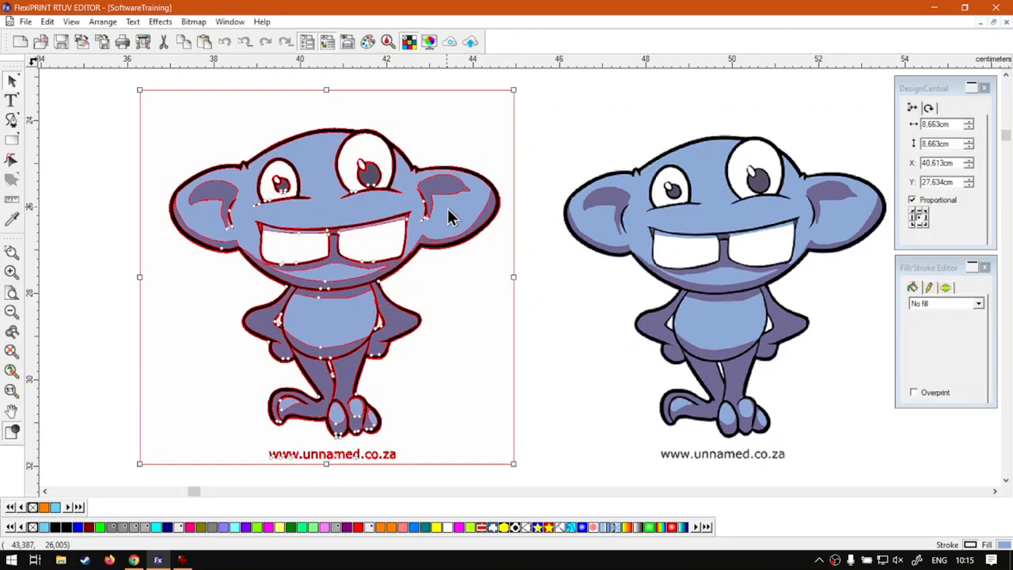
drag(447, 210, 447, 207)
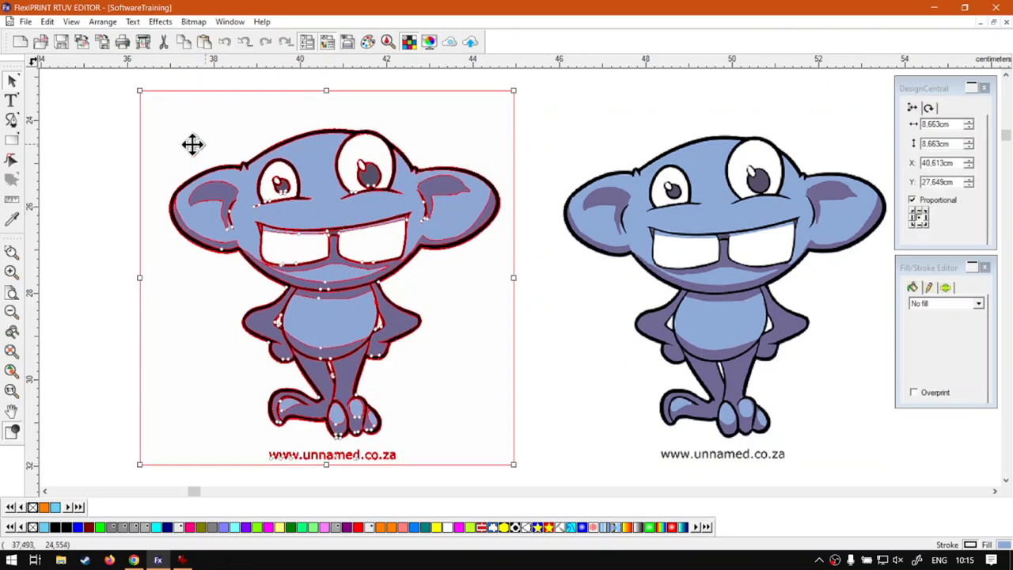
click(84, 151)
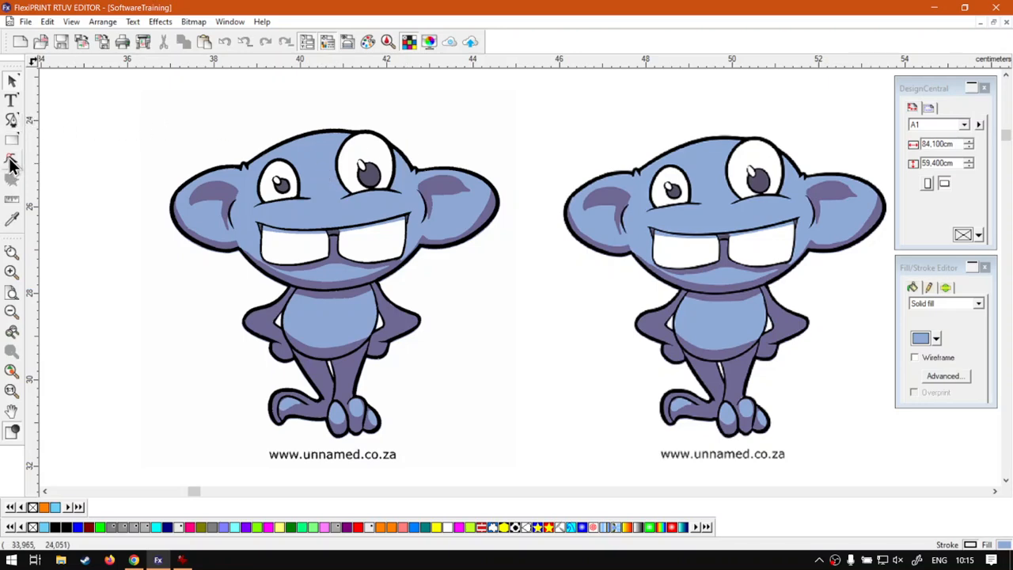
click(11, 122)
click(138, 111)
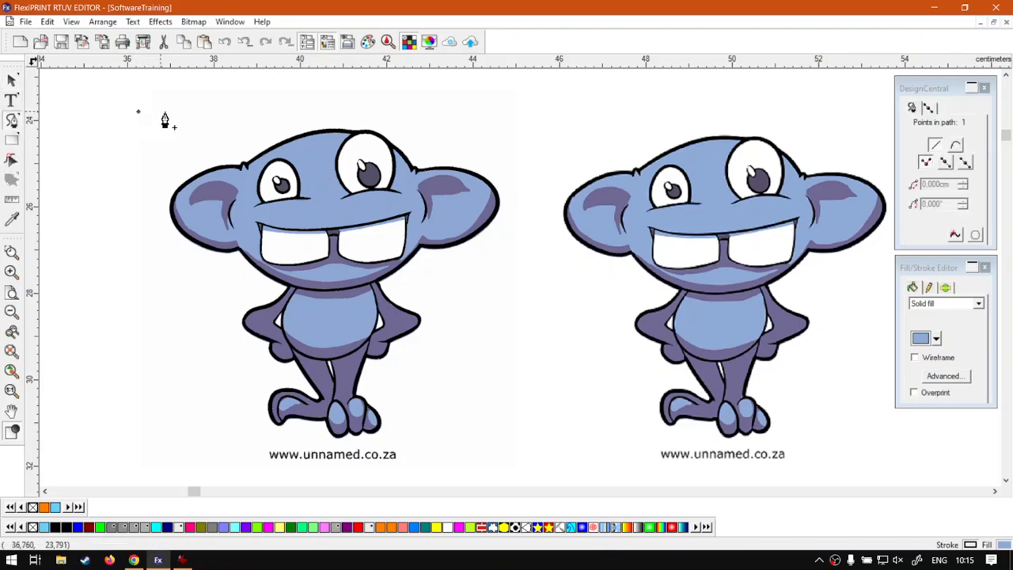
click(390, 96)
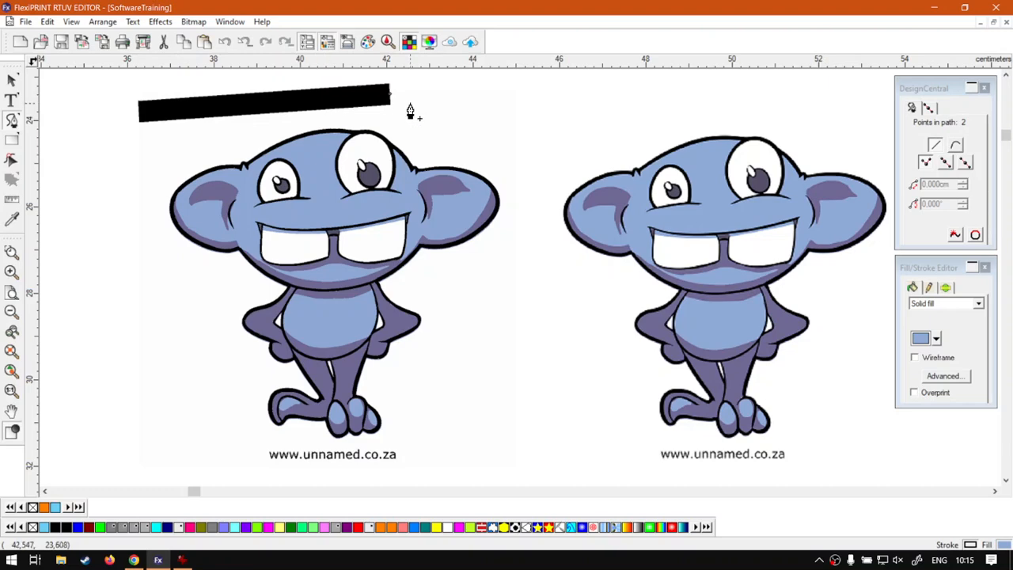
drag(522, 172, 519, 271)
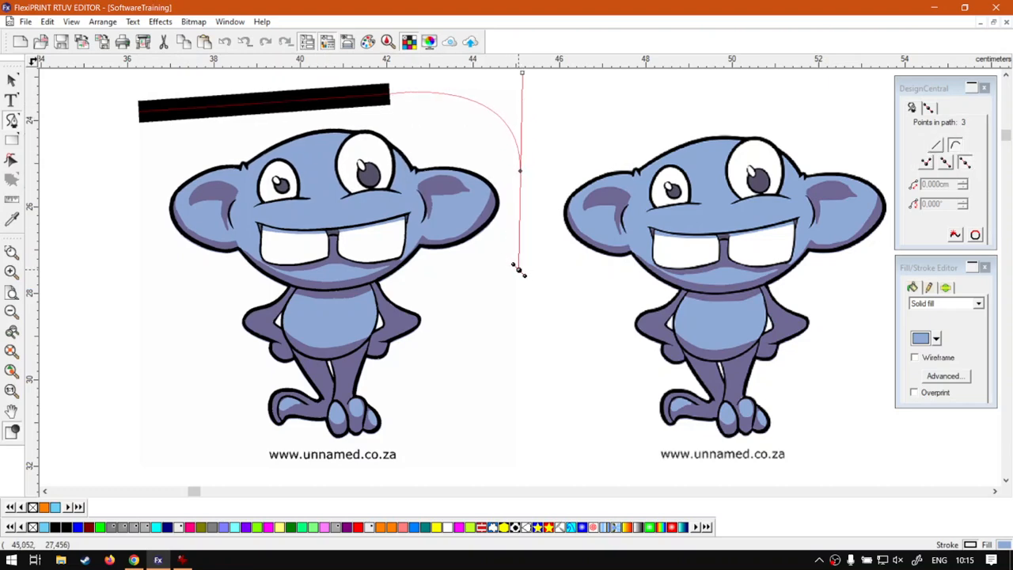
click(517, 265)
click(11, 79)
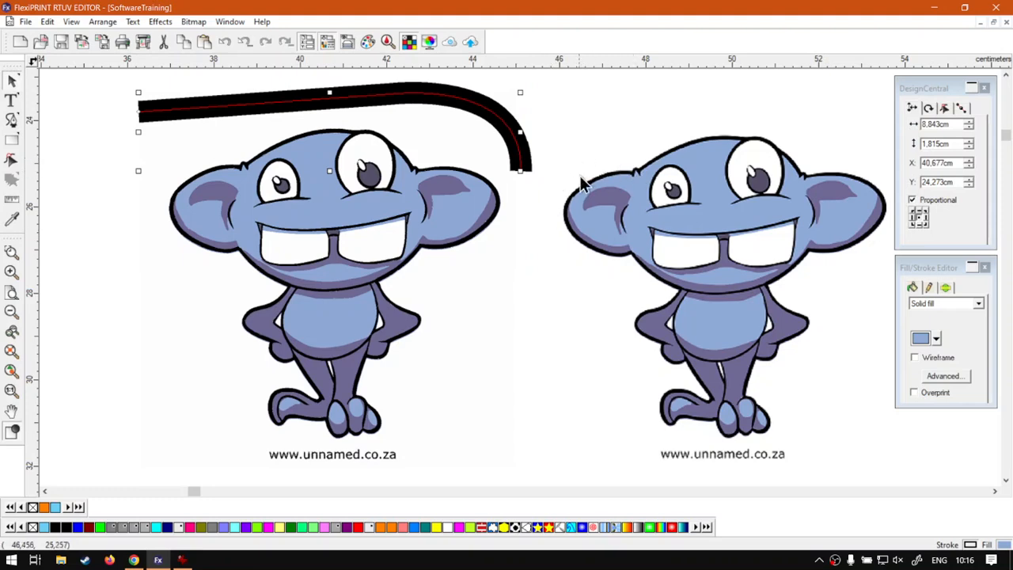
key(Delete)
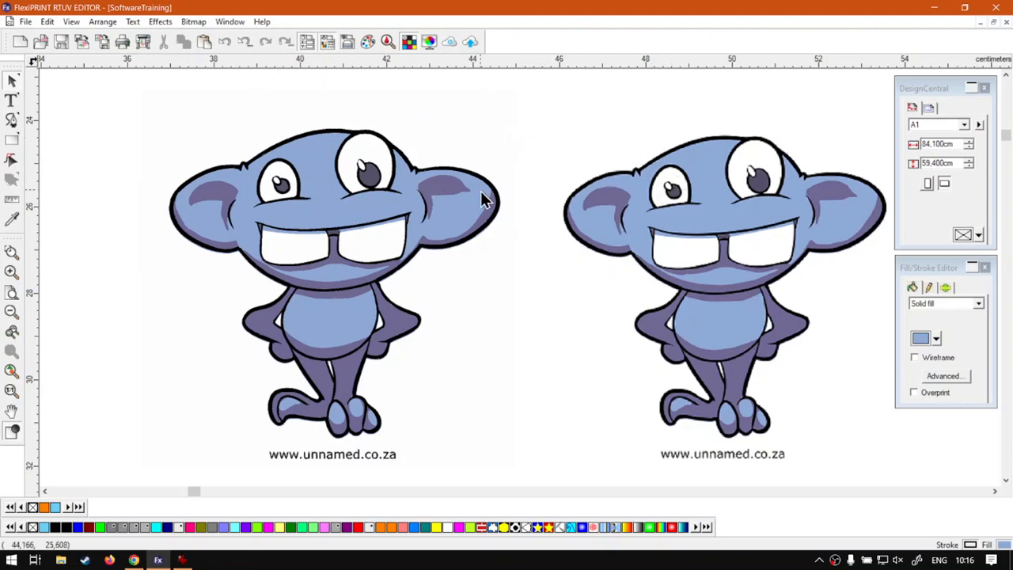
click(692, 214)
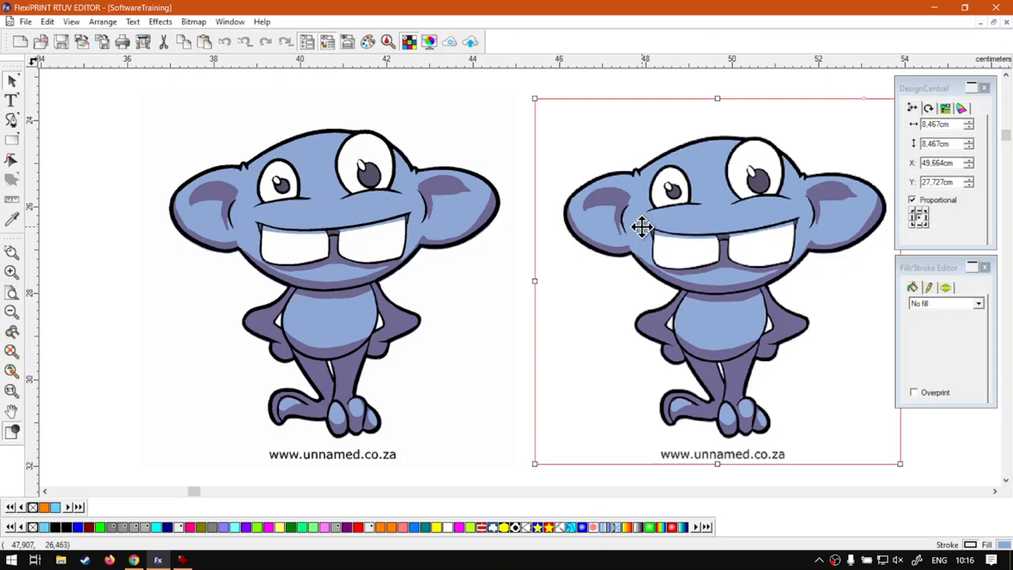
click(387, 205)
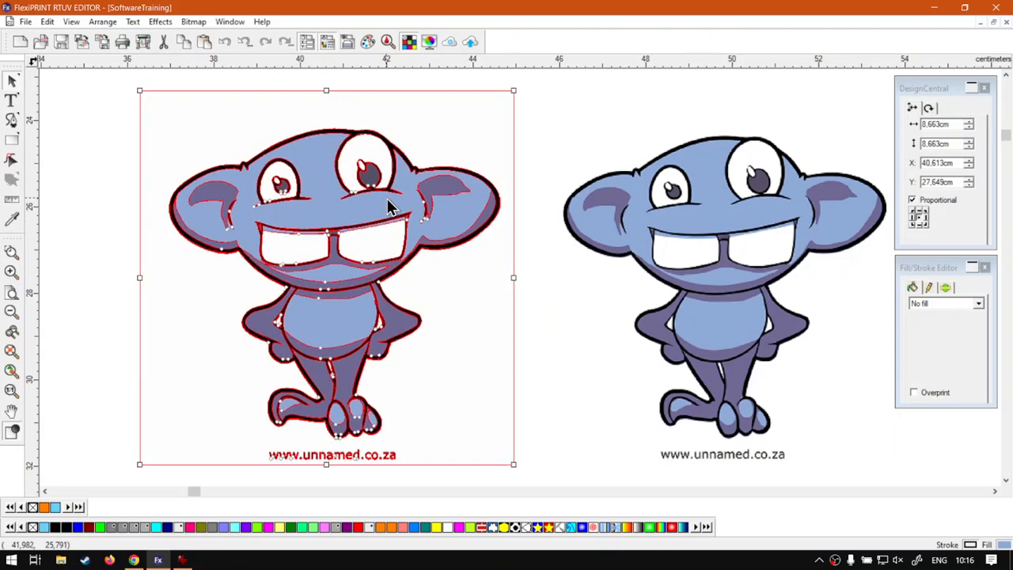
click(525, 130)
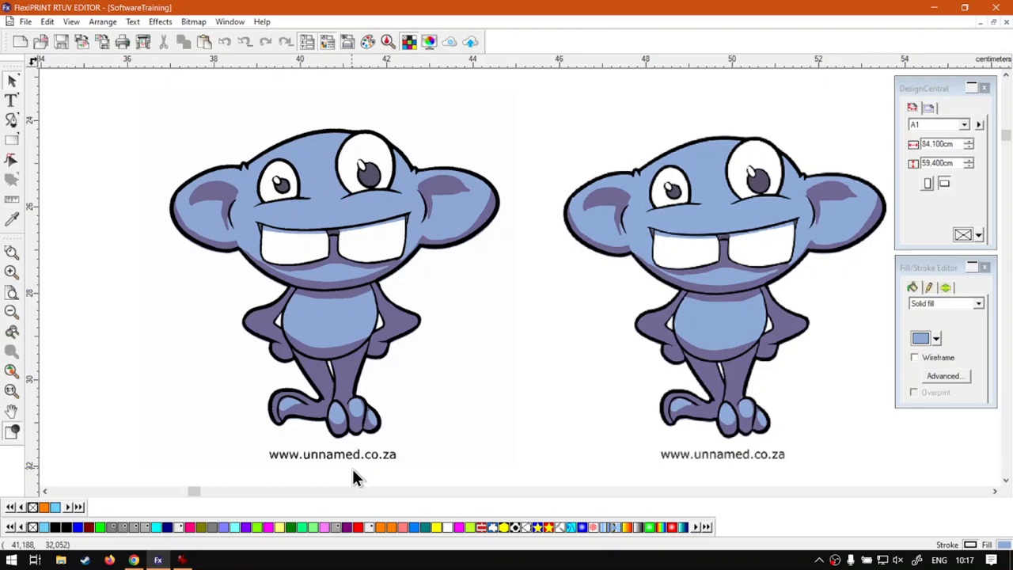
click(251, 201)
click(120, 293)
click(311, 199)
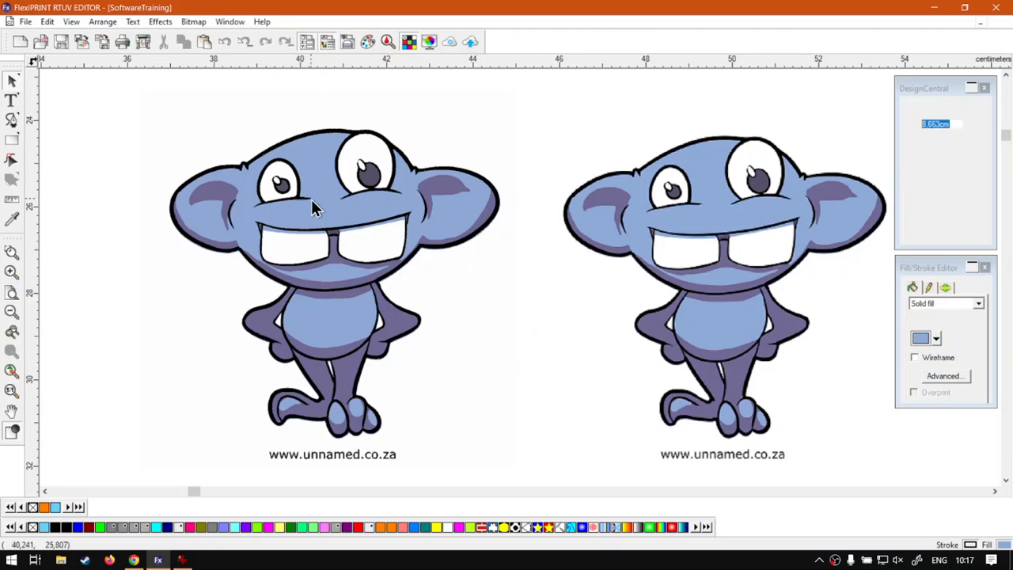
click(82, 197)
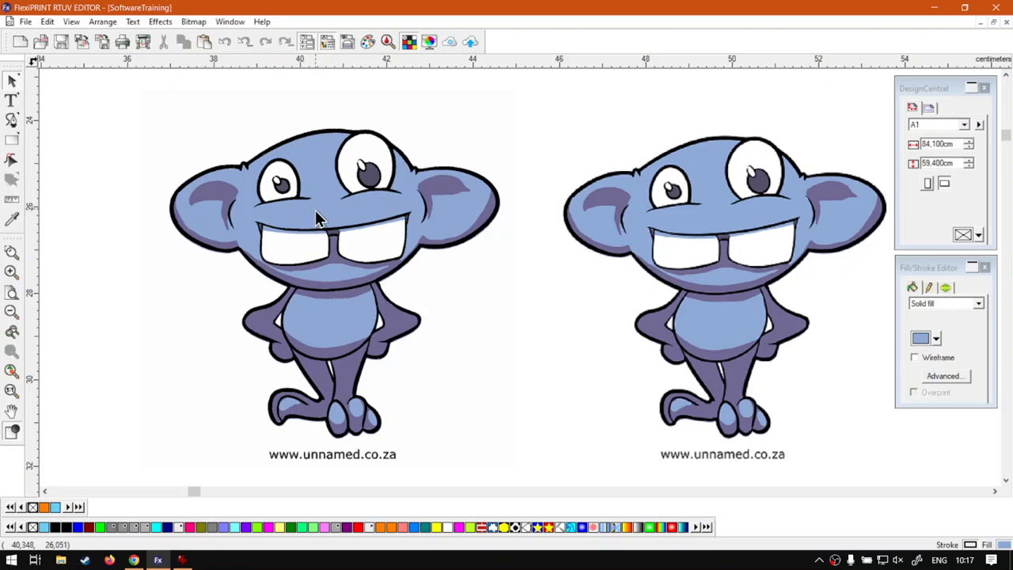
Zoom in on the left monkey's eye outline to inspect its edges, then zoom back out
scroll(340, 164, up, 4)
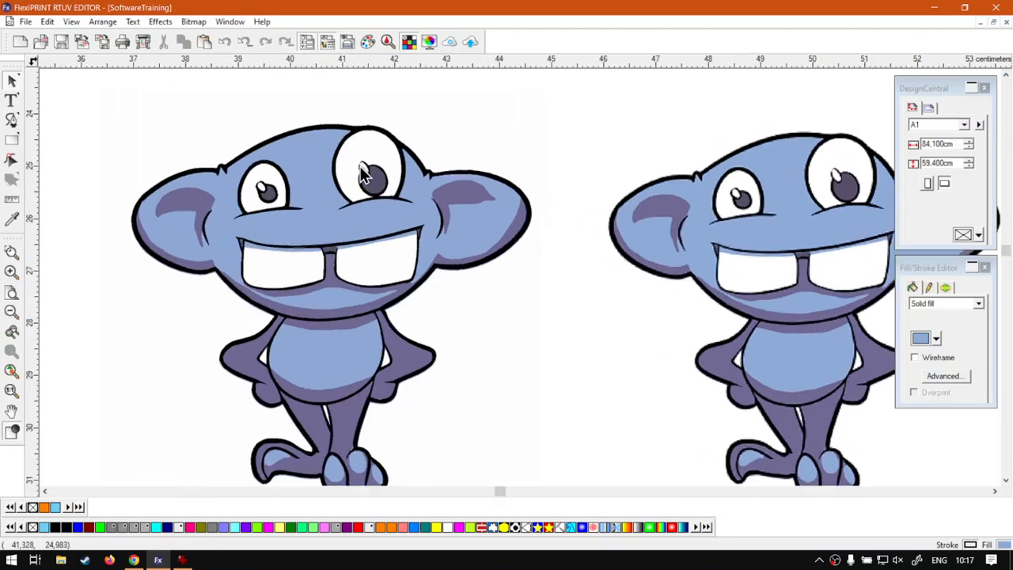
scroll(334, 221, up, 5)
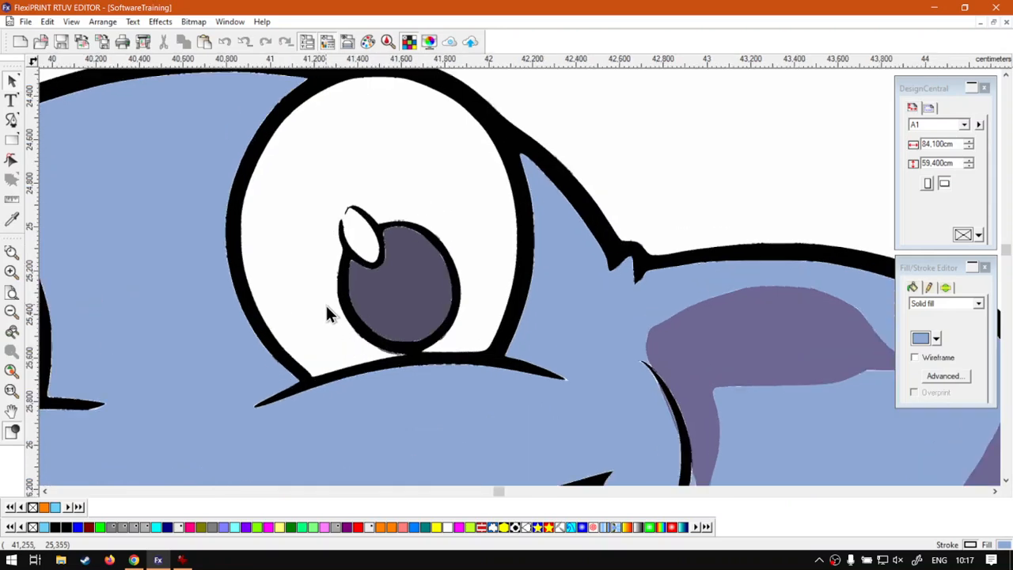
scroll(356, 310, up, 5)
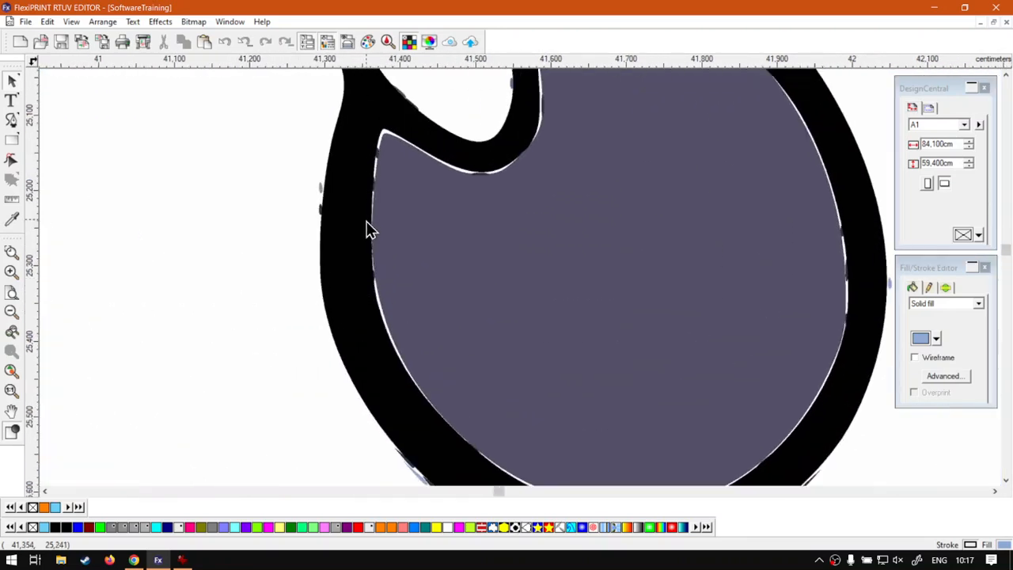
scroll(368, 233, up, 4)
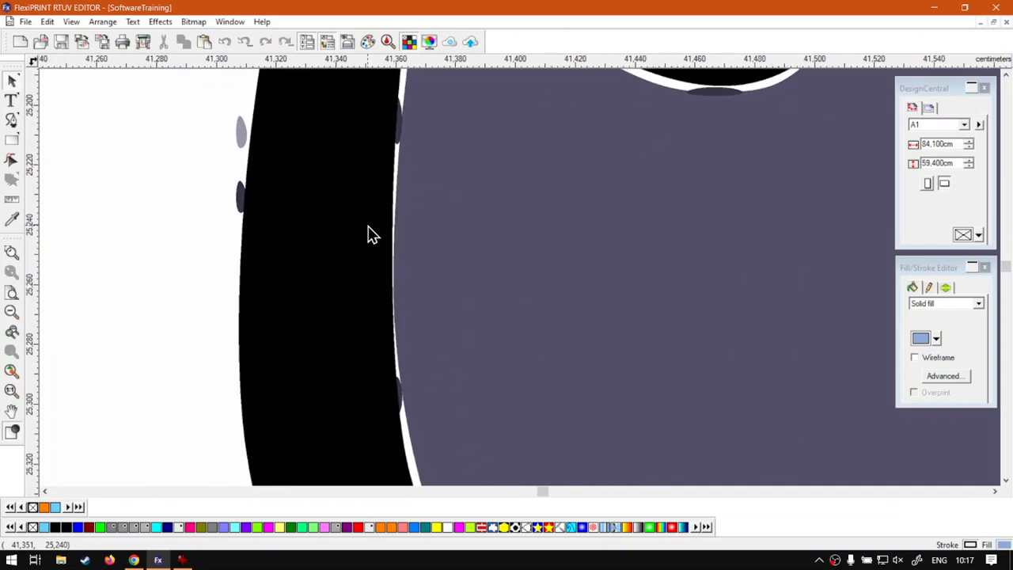
scroll(368, 233, down, 5)
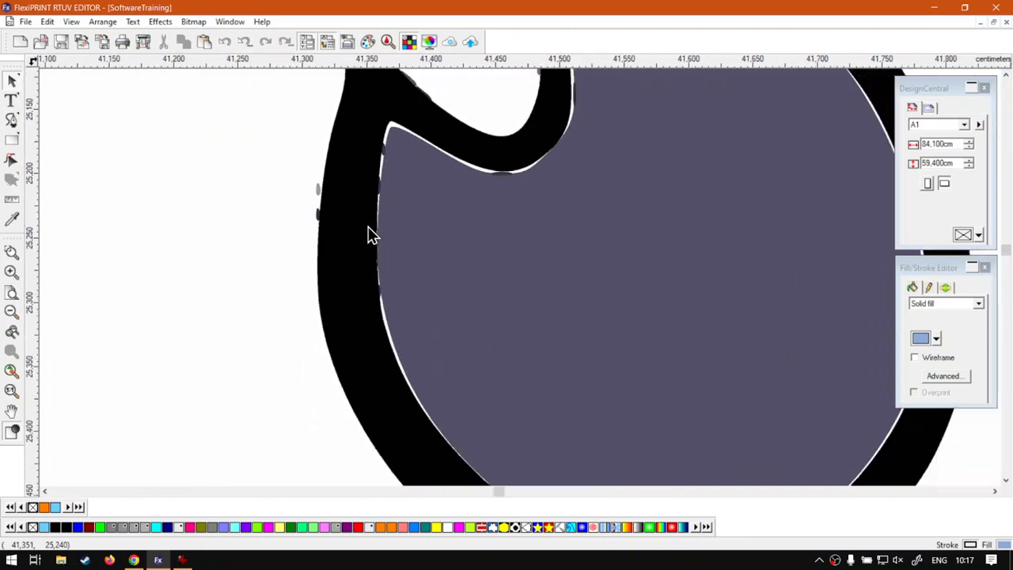
scroll(372, 235, down, 4)
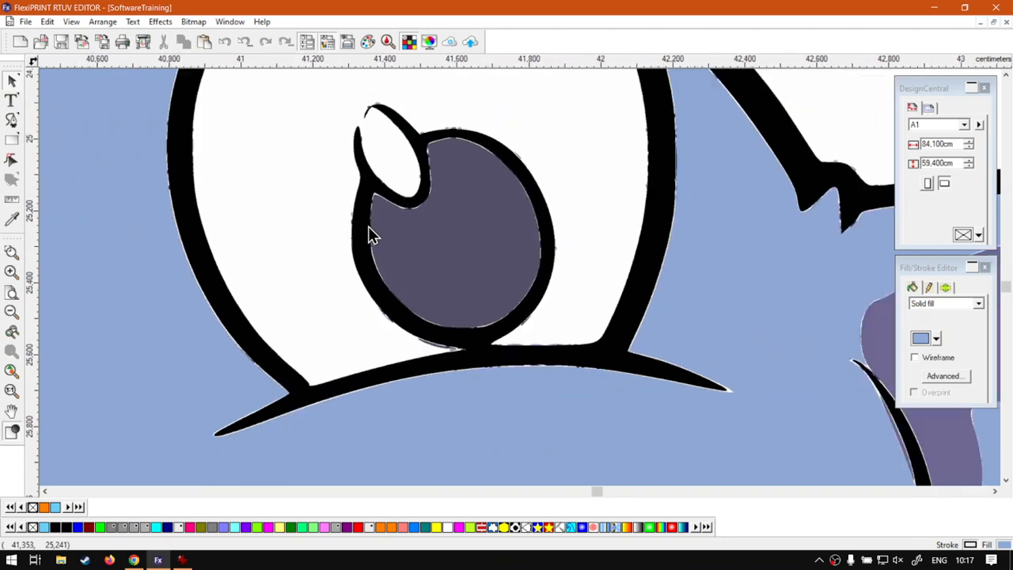
scroll(369, 227, down, 5)
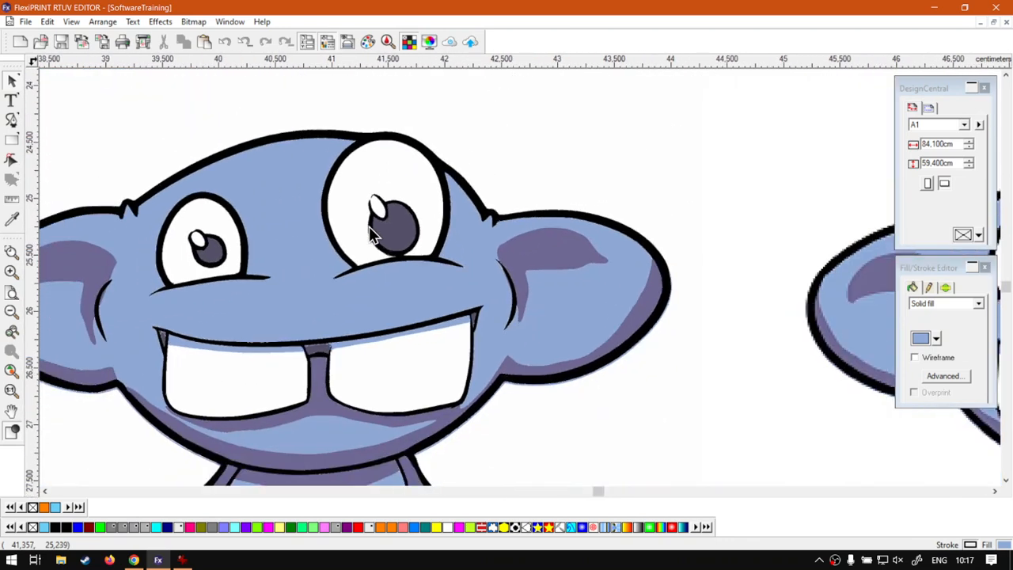
scroll(374, 231, down, 3)
Reposition the view with autoscroll so both monkeys are visible again
middle_click(505, 319)
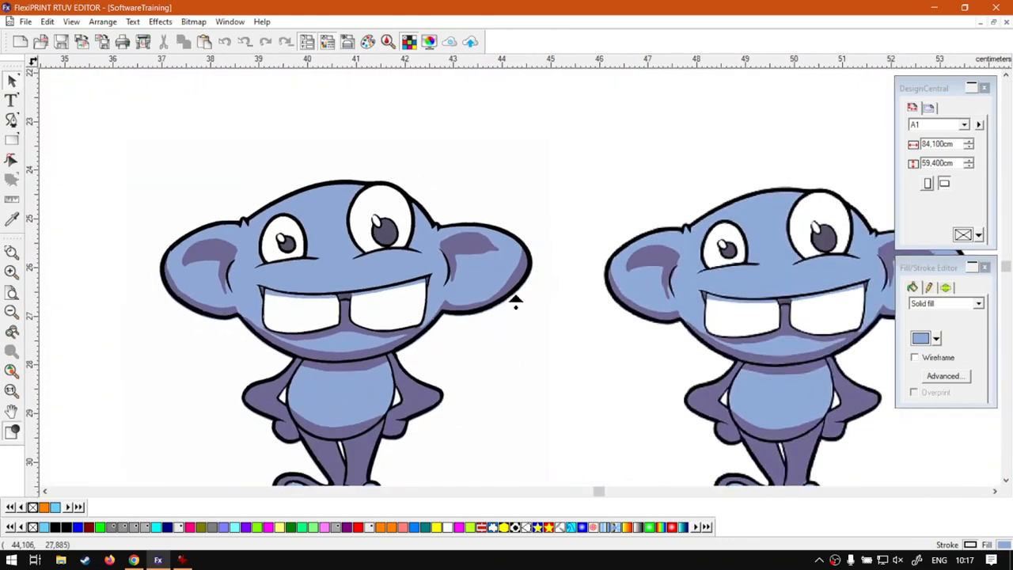
middle_click(492, 365)
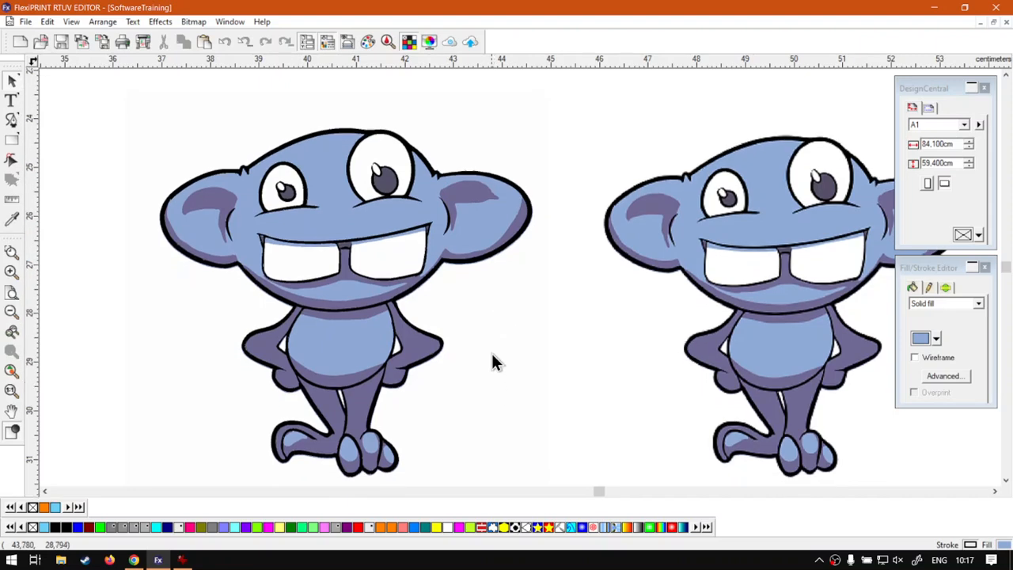
scroll(491, 289, down, 3)
scroll(491, 314, down, 1)
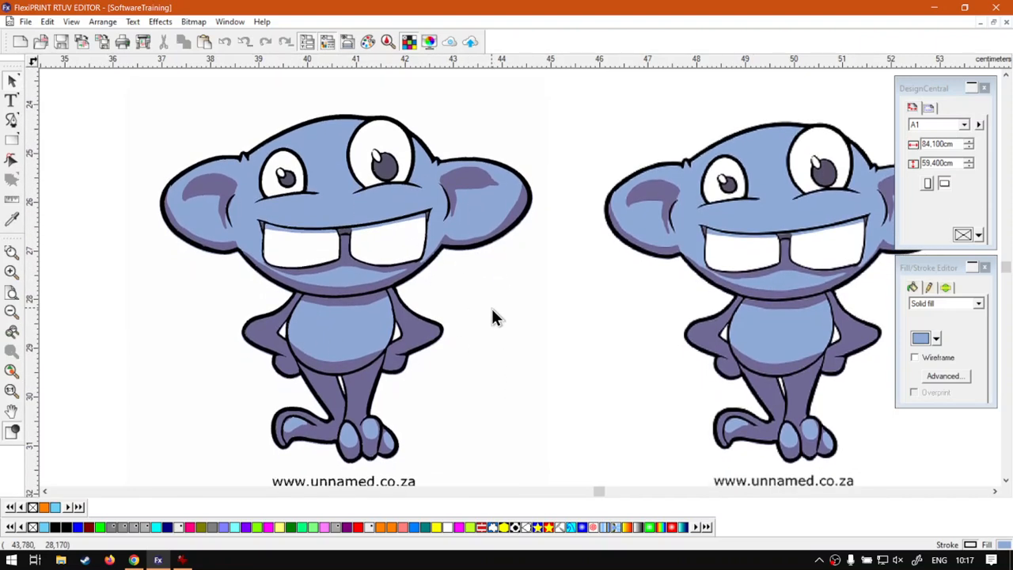
scroll(467, 274, down, 2)
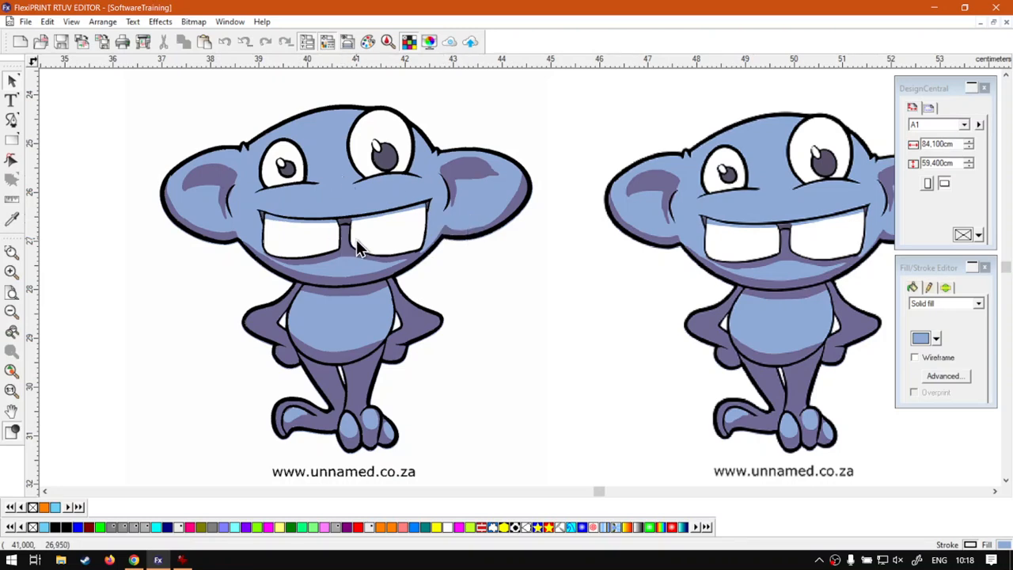
Shift the canvas until the right-hand monkey and its caption are fully visible
drag(545, 490, 545, 490)
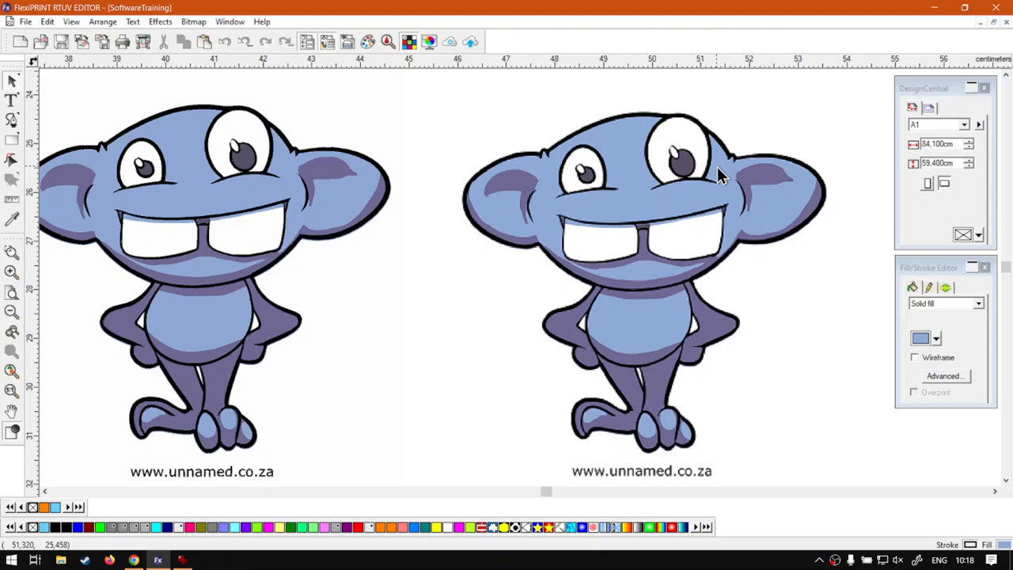
scroll(717, 168, down, 1)
scroll(717, 168, up, 2)
scroll(717, 168, down, 1)
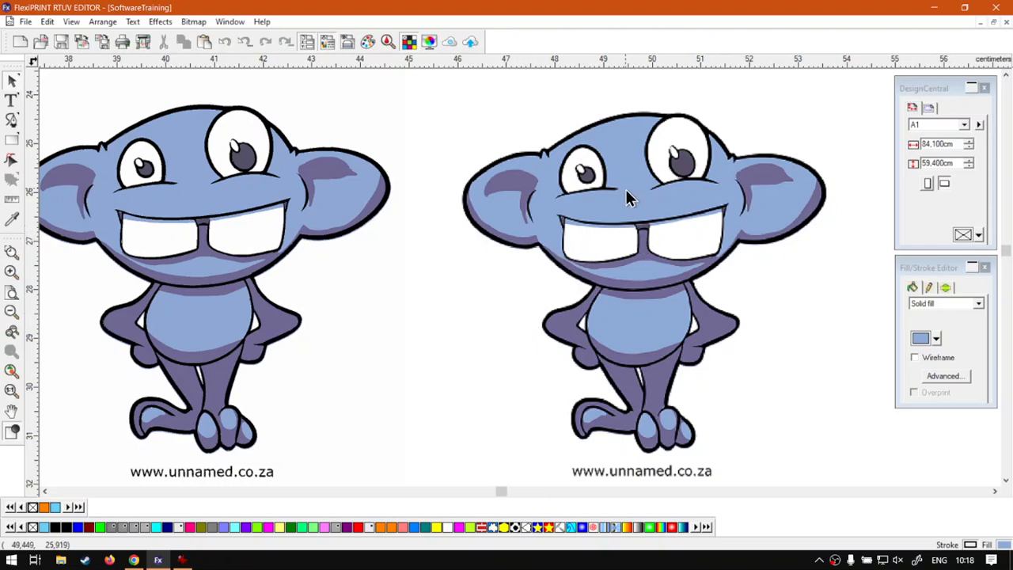
Zoom into the right monkey's eye until individual pixels show
scroll(625, 187, up, 5)
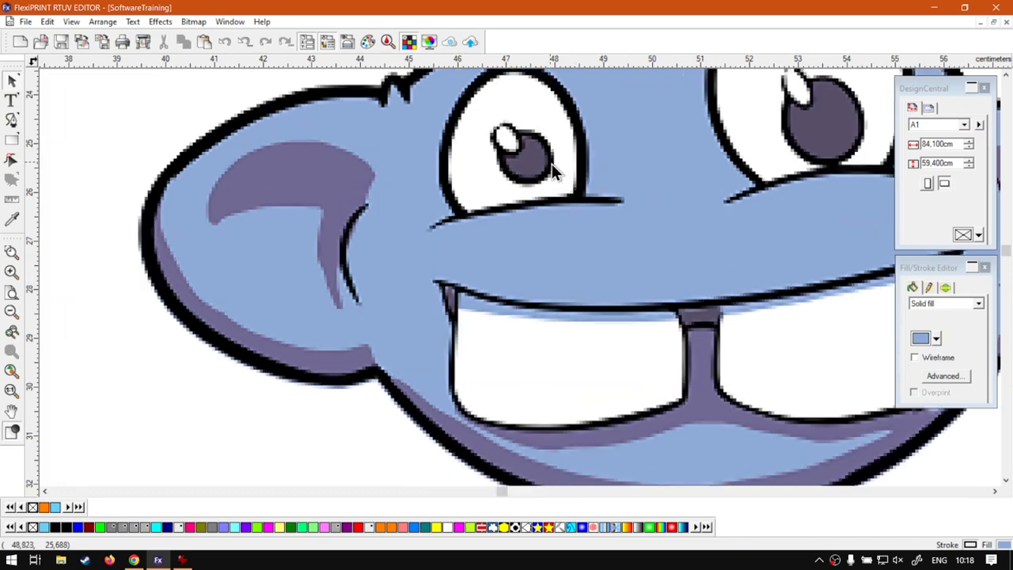
scroll(552, 170, up, 5)
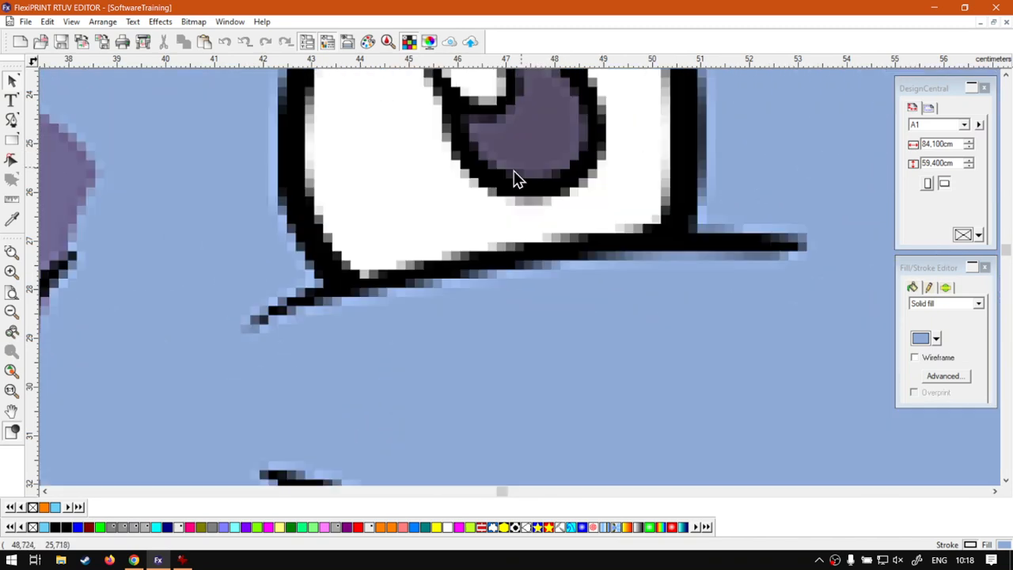
scroll(494, 183, up, 4)
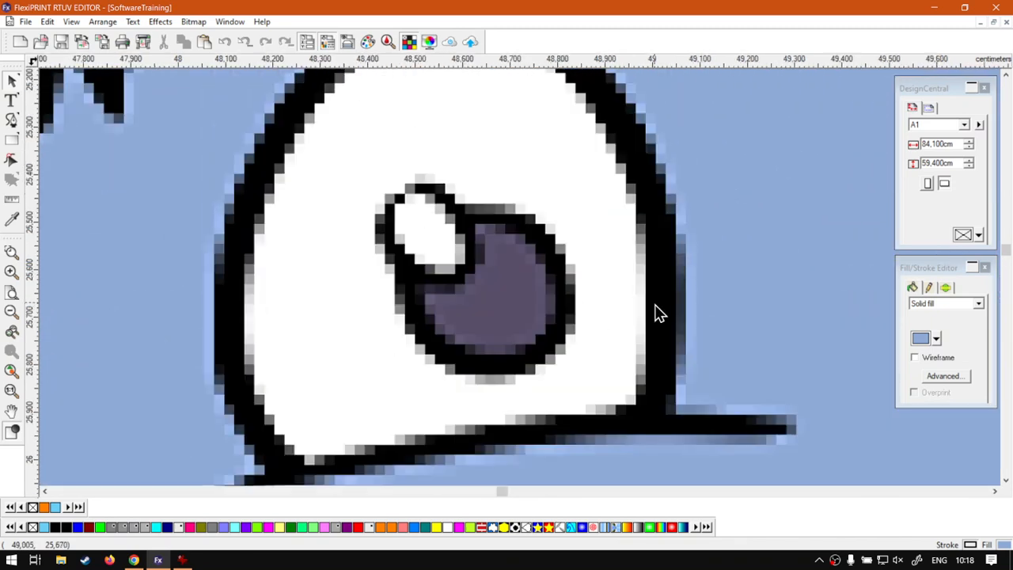
scroll(625, 316, up, 1)
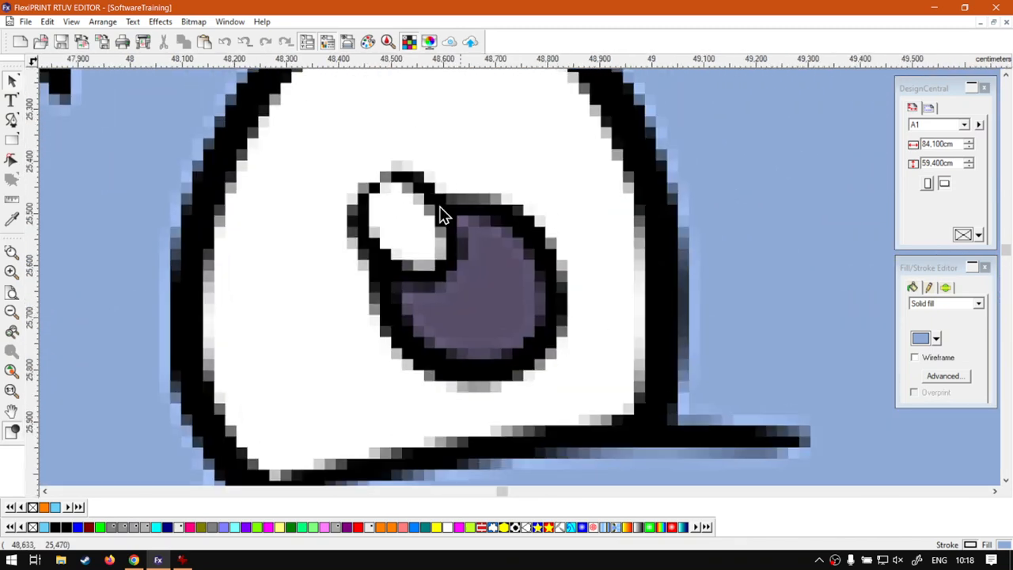
Open the Color Mixer in RGB mode, reading R 143, G 170, B 215
click(387, 42)
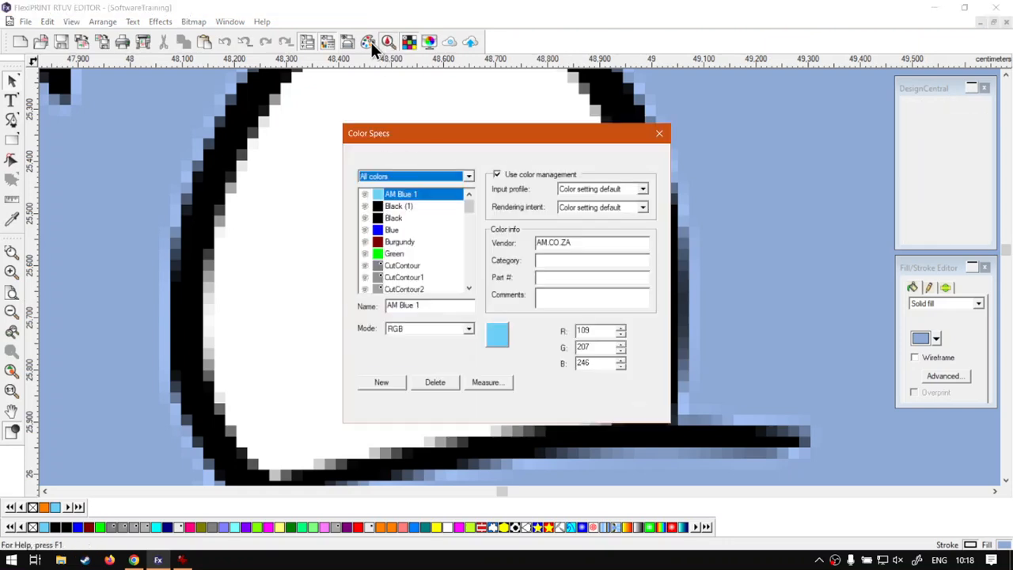
click(660, 133)
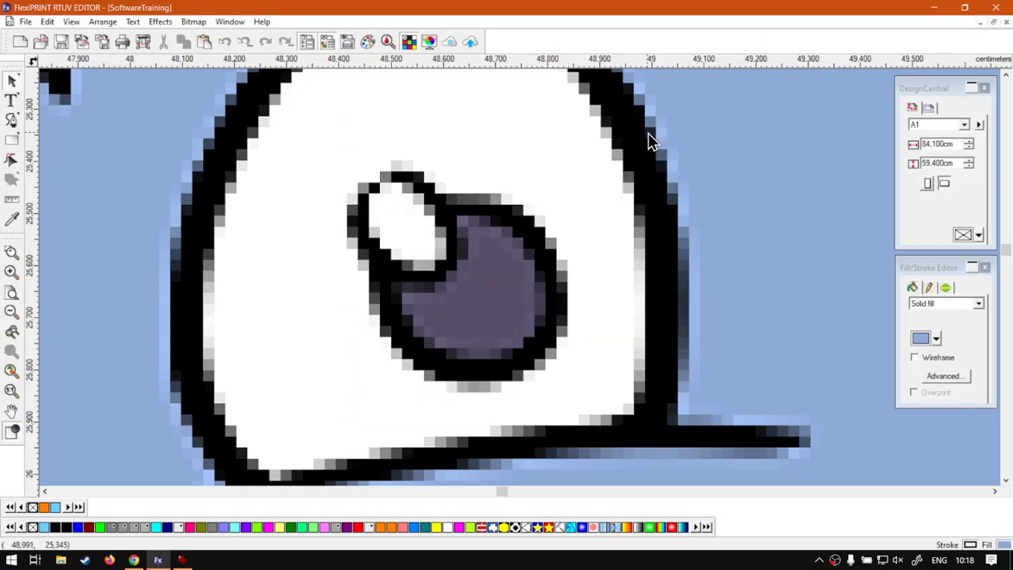
click(368, 42)
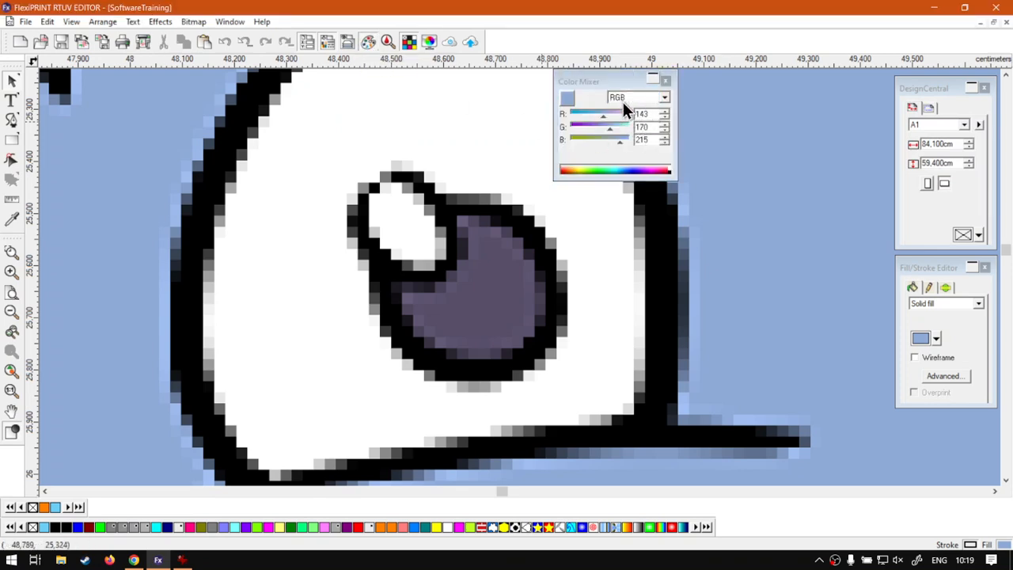
Turn on the system screen magnifier lens and return to editing
key(super)
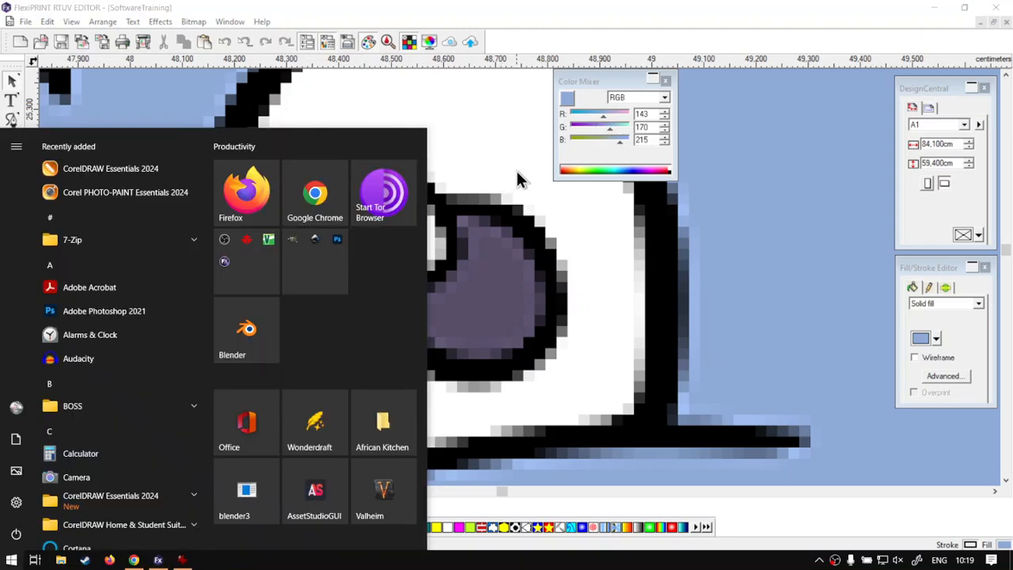
key(super+plus)
click(589, 89)
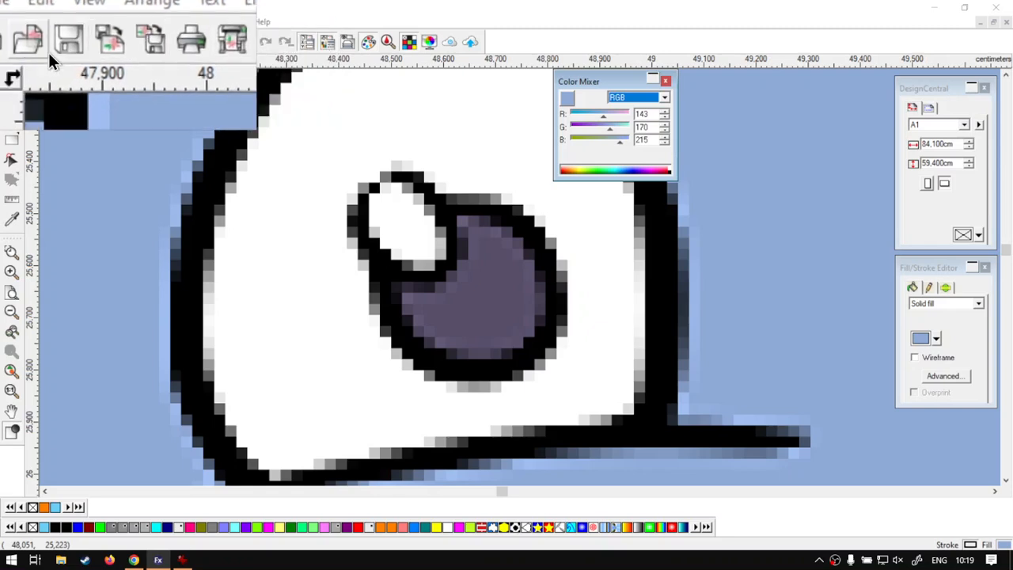
Sample the eye's purple pupil, black outline and white pixel with the Eyedropper, then close the Color Mixer
click(11, 219)
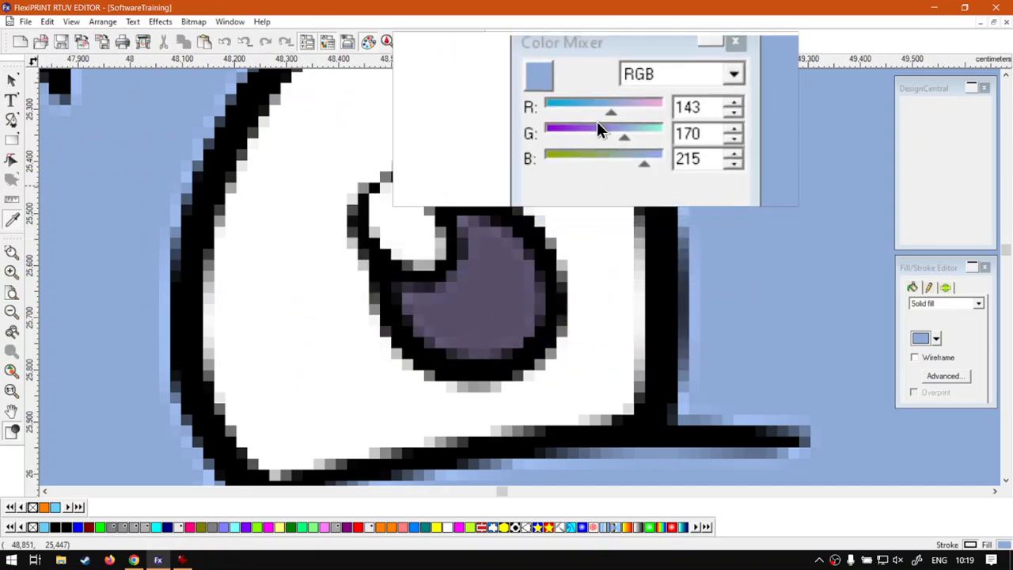
click(516, 269)
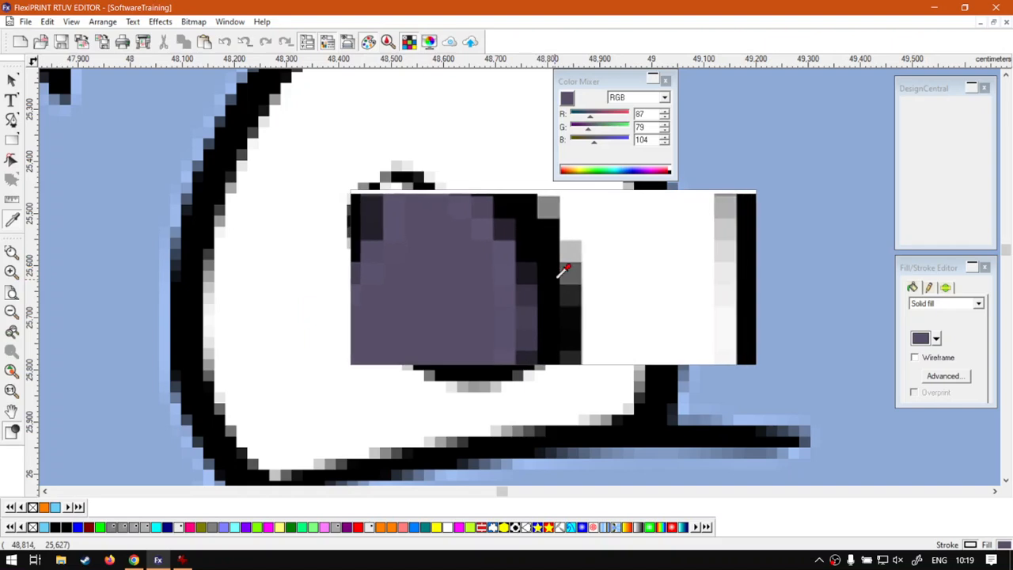
click(565, 277)
click(599, 287)
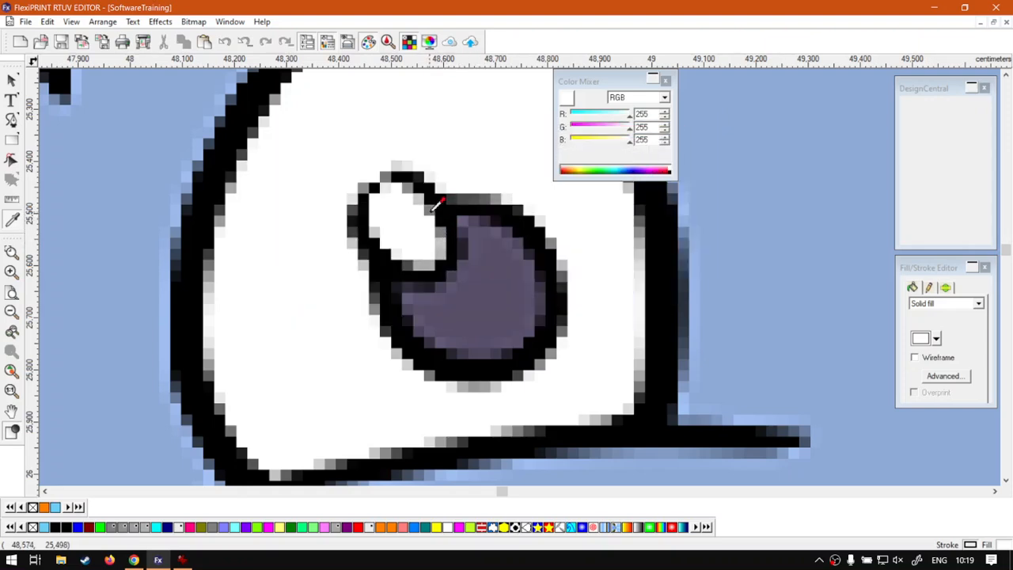
click(11, 83)
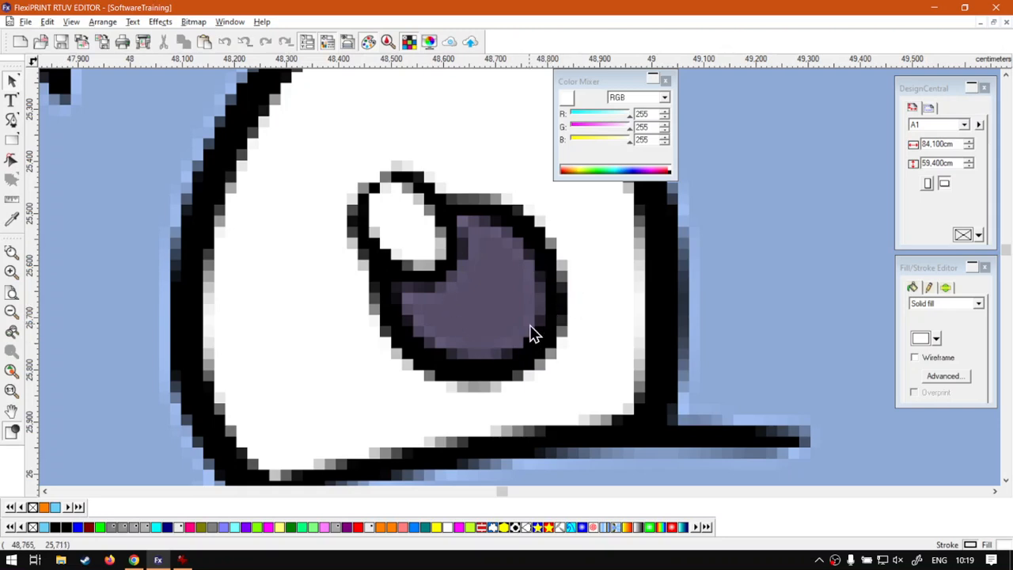
click(666, 81)
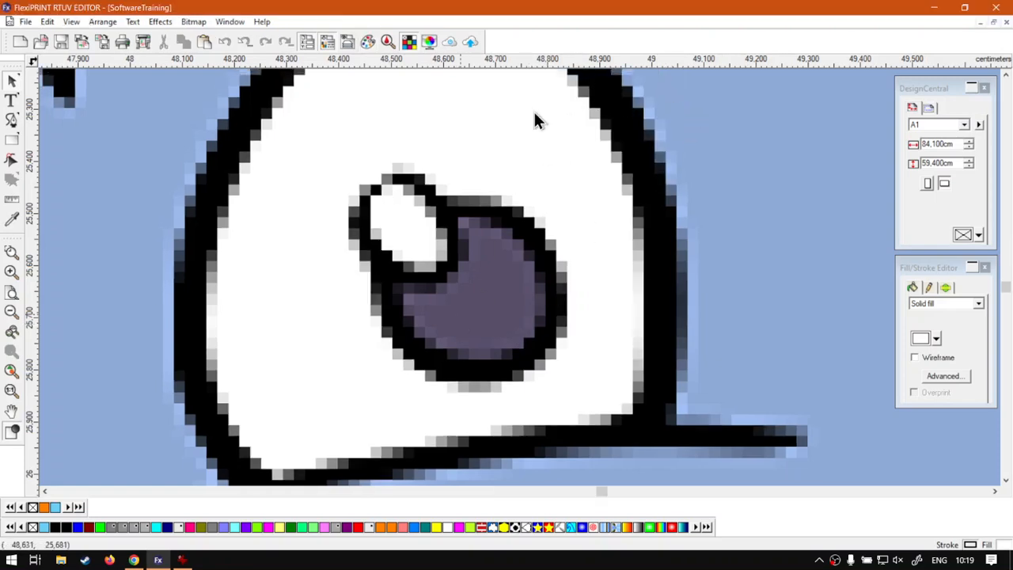
Zoom to the two monkeys, which together span 17.615 × 8.663 cm, then deselect them
scroll(436, 284, down, 2)
scroll(435, 287, down, 3)
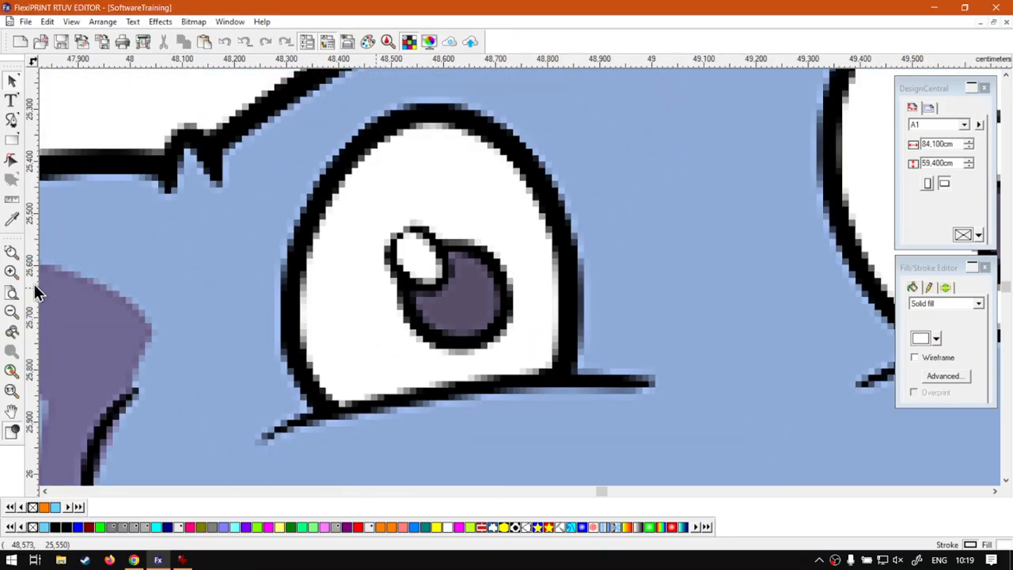
click(12, 293)
drag(496, 176, 623, 339)
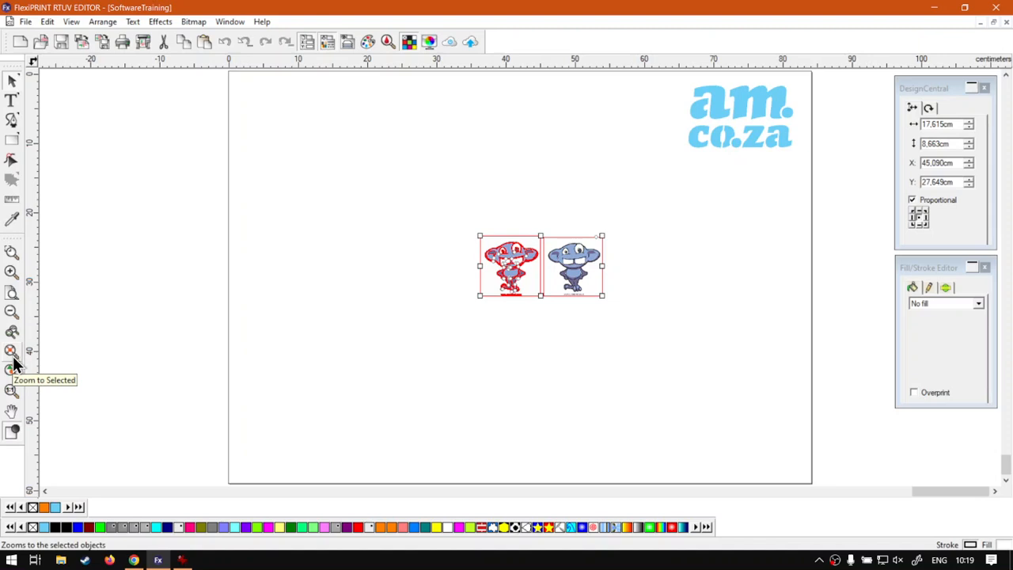
click(14, 360)
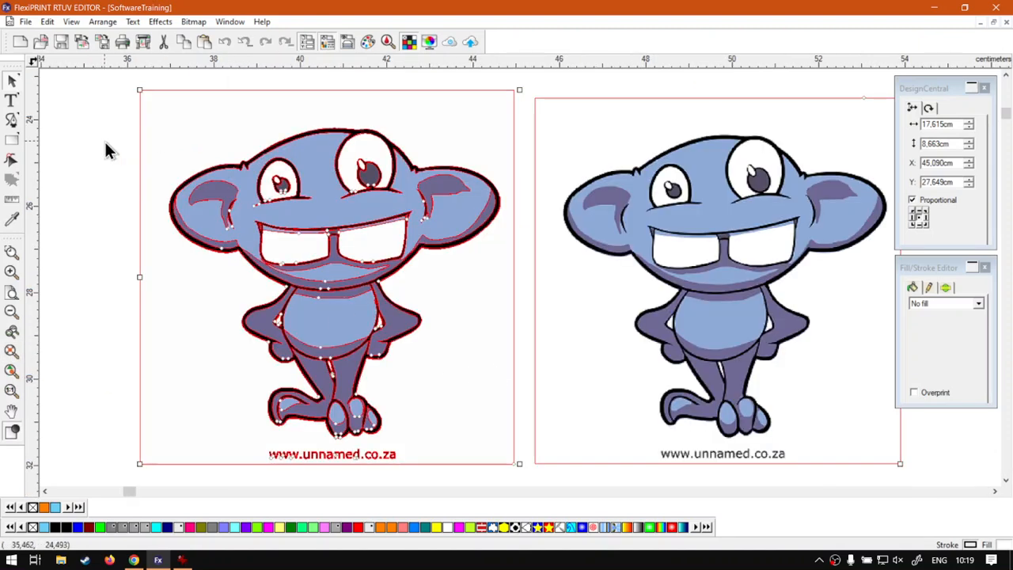
click(104, 141)
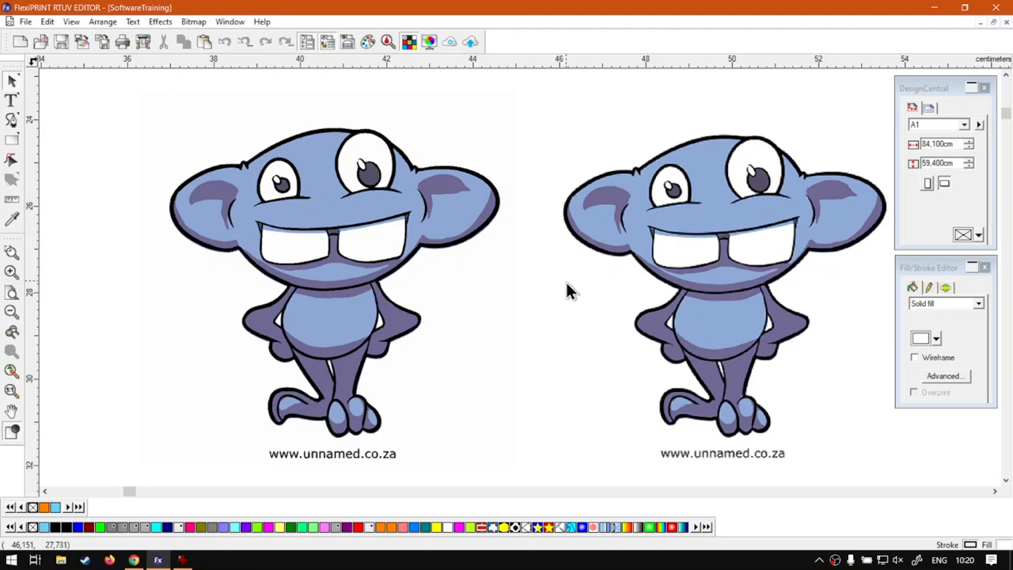
Move the right monkey slightly up and to the left
click(740, 217)
drag(739, 217, 720, 209)
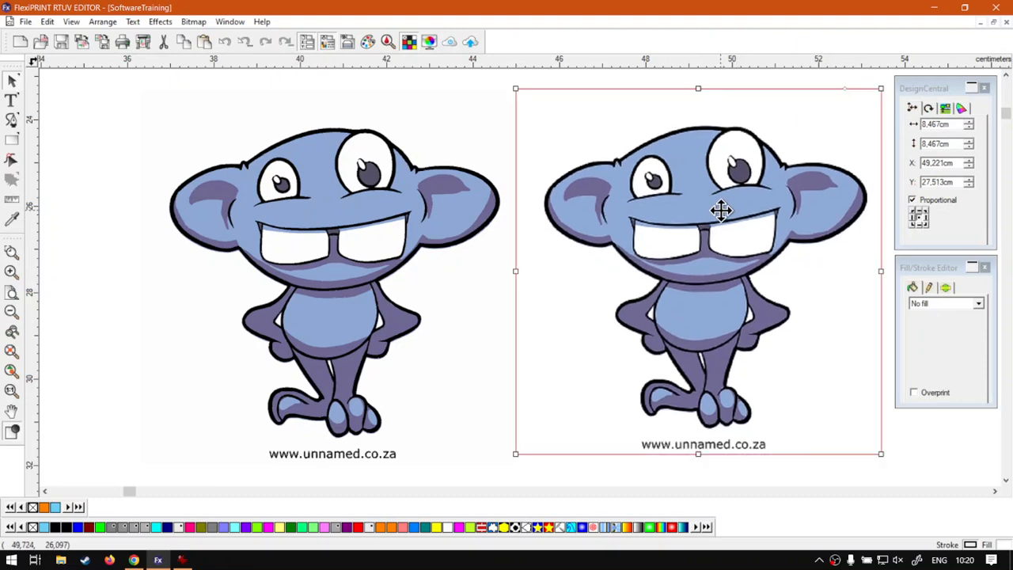
click(122, 142)
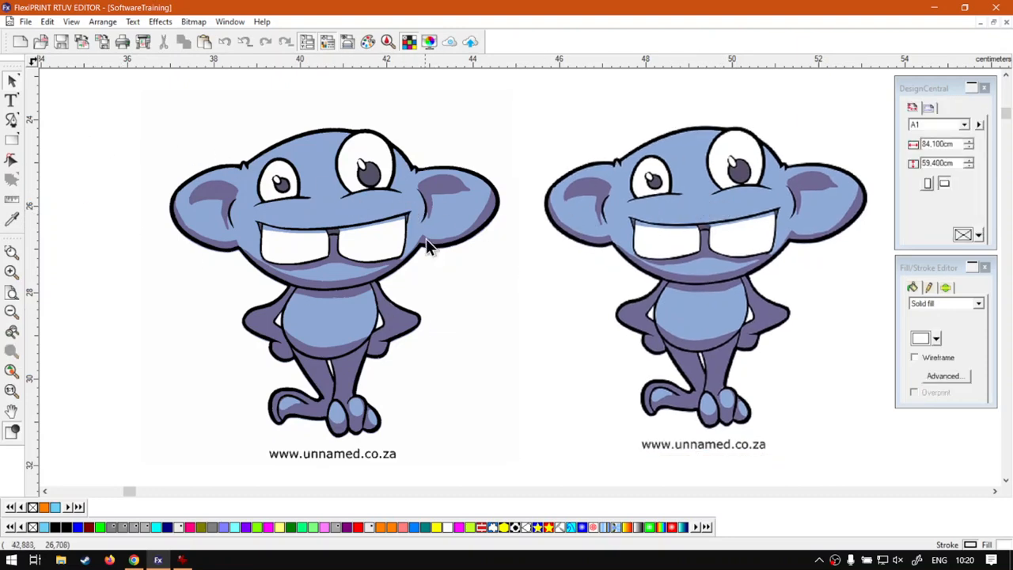
Select each monkey in turn to compare sizes, then switch to the Software Training Videos website
click(437, 214)
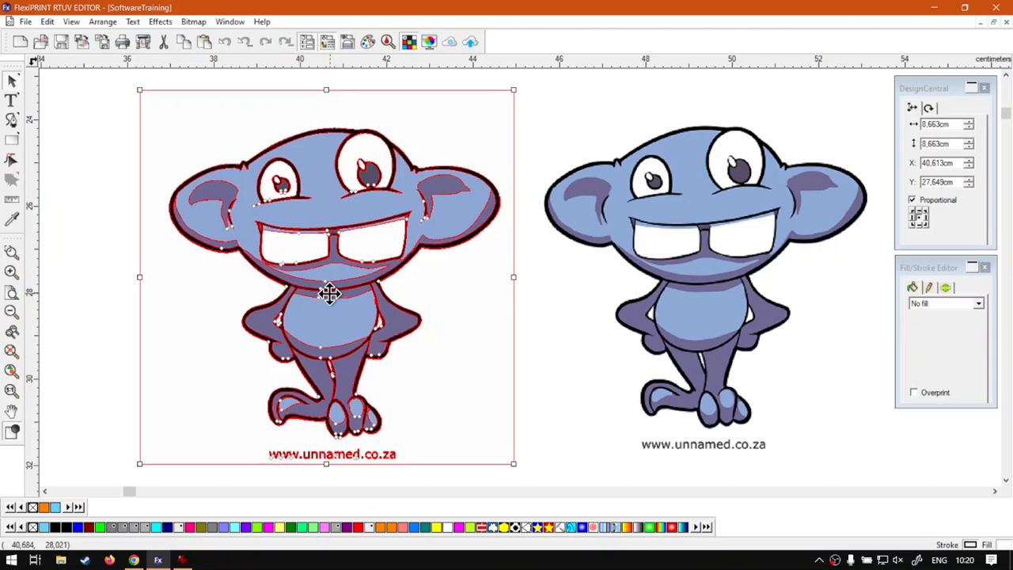
click(616, 213)
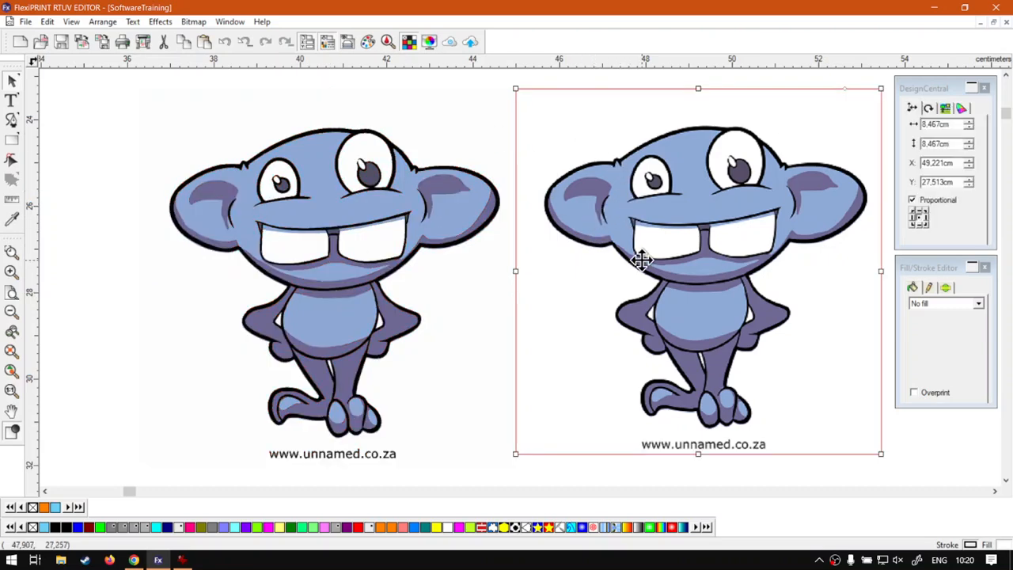
click(466, 239)
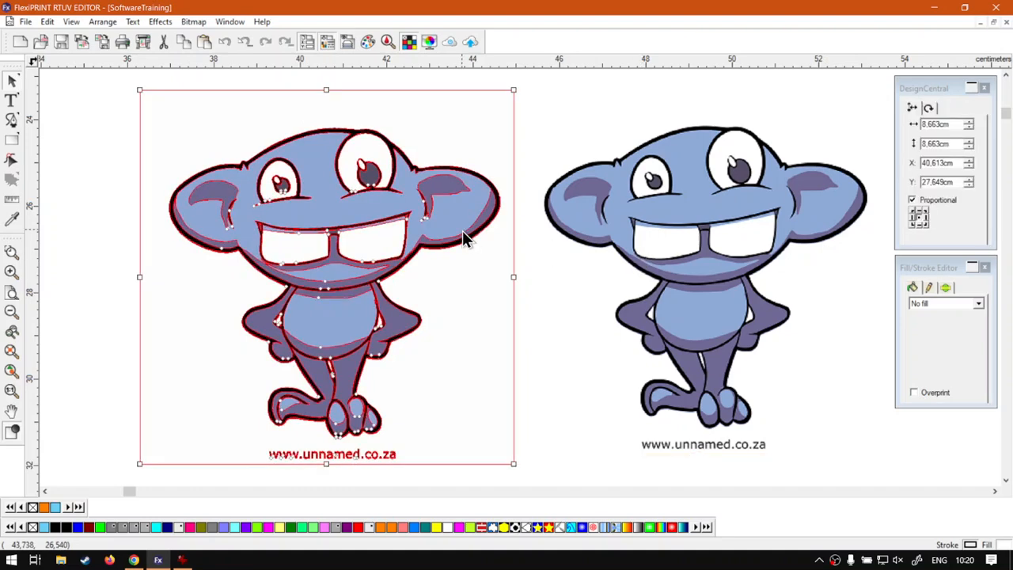
click(115, 285)
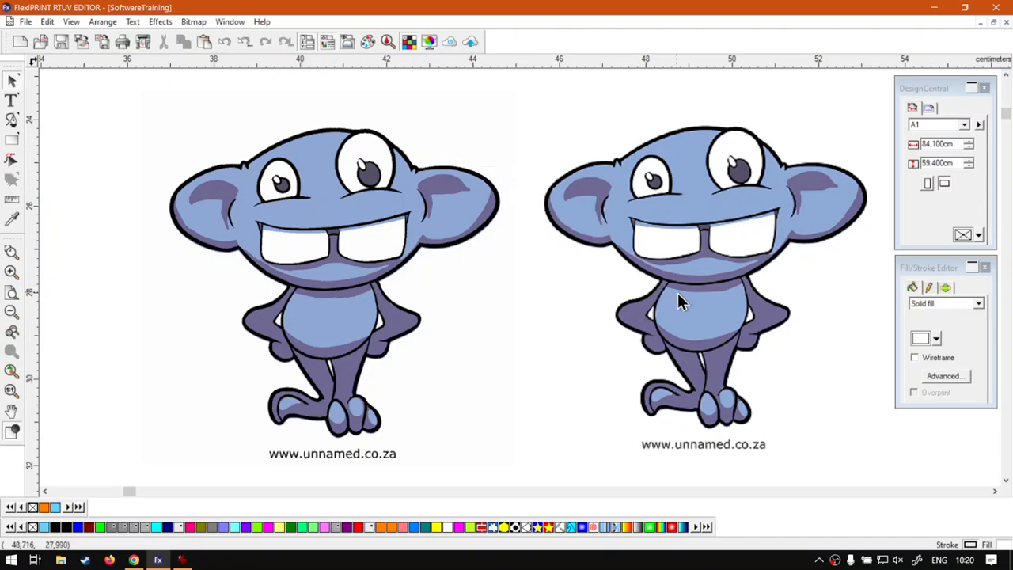
click(716, 327)
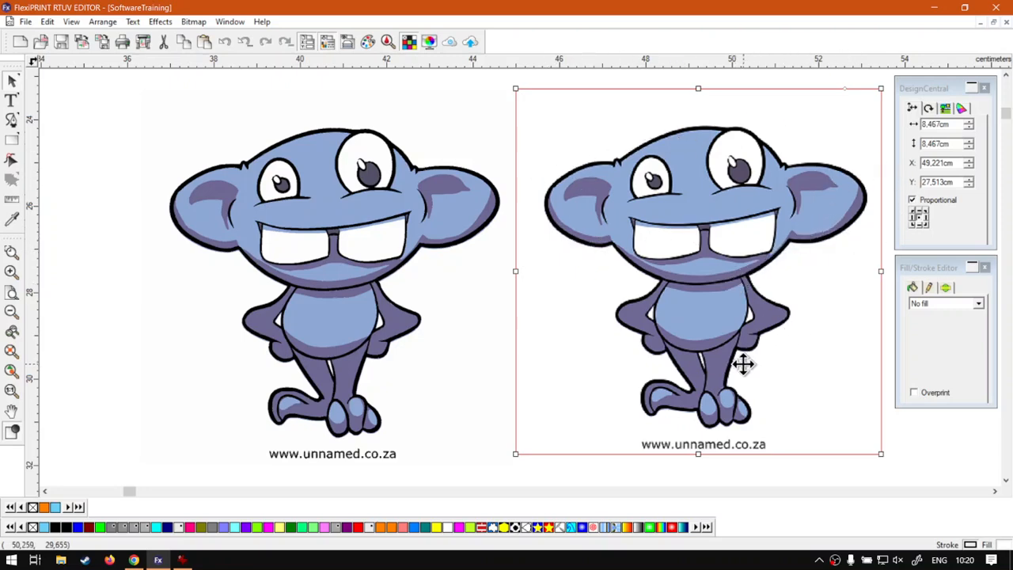
click(100, 370)
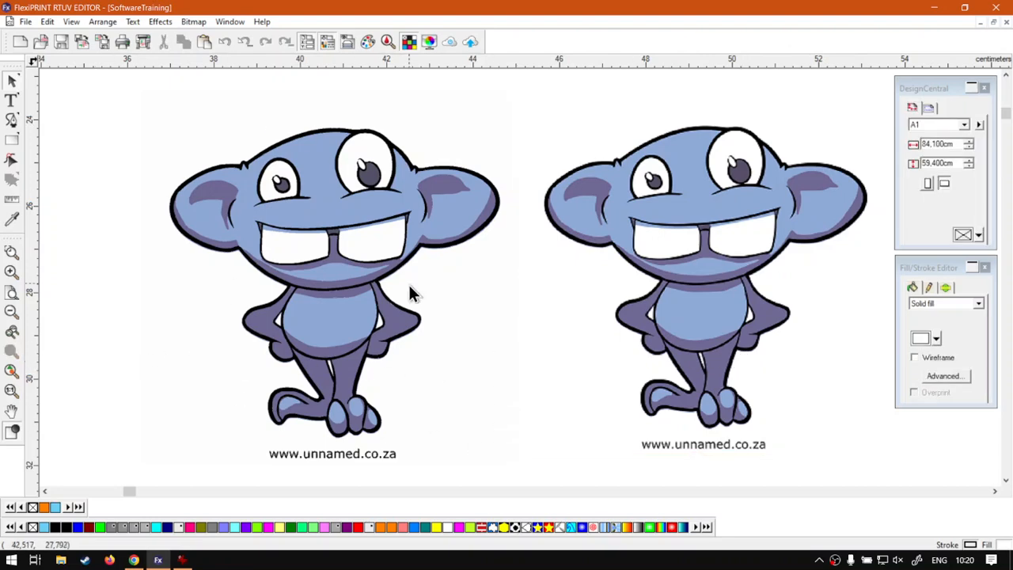
click(374, 210)
click(729, 182)
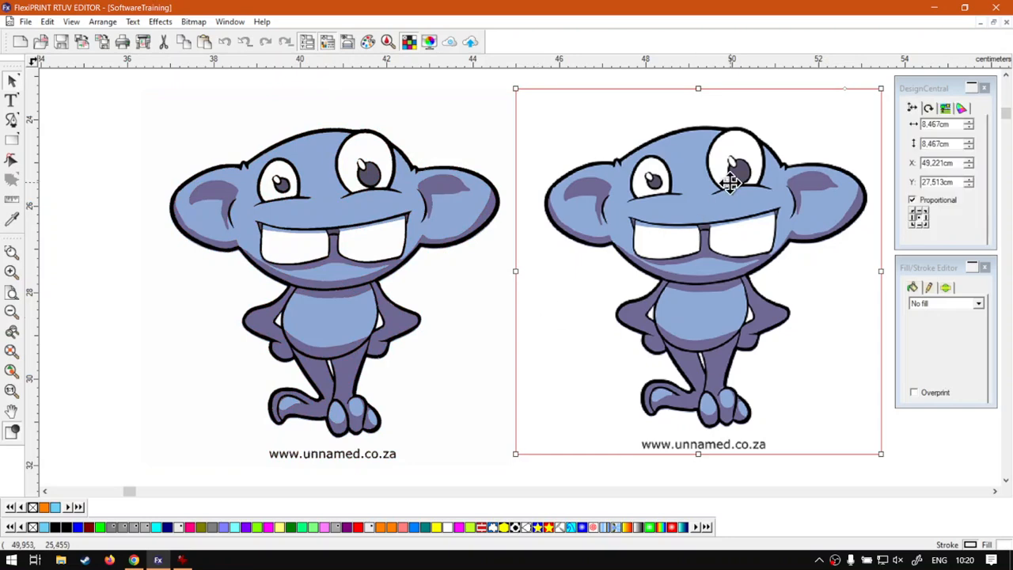
click(831, 473)
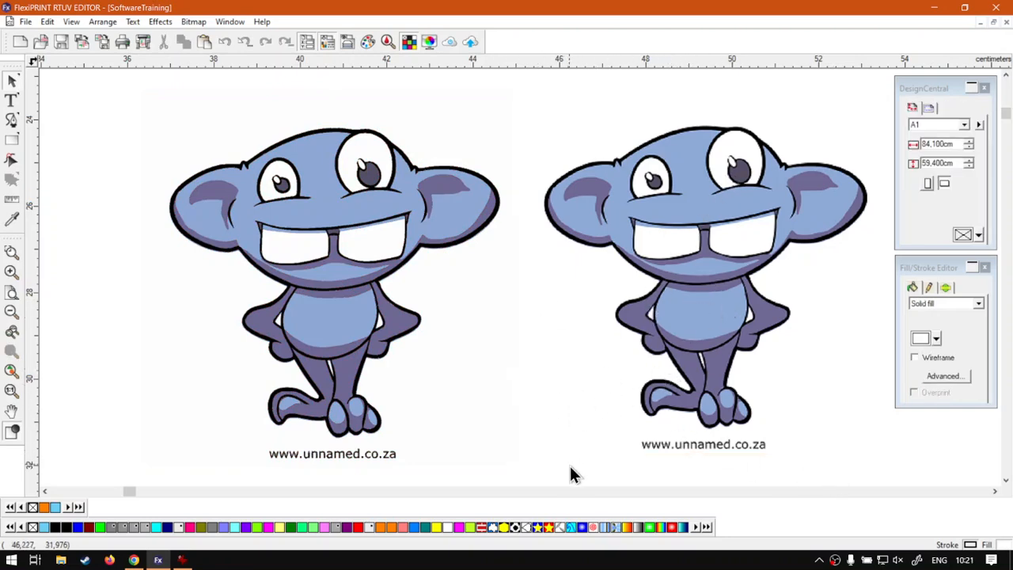
click(135, 559)
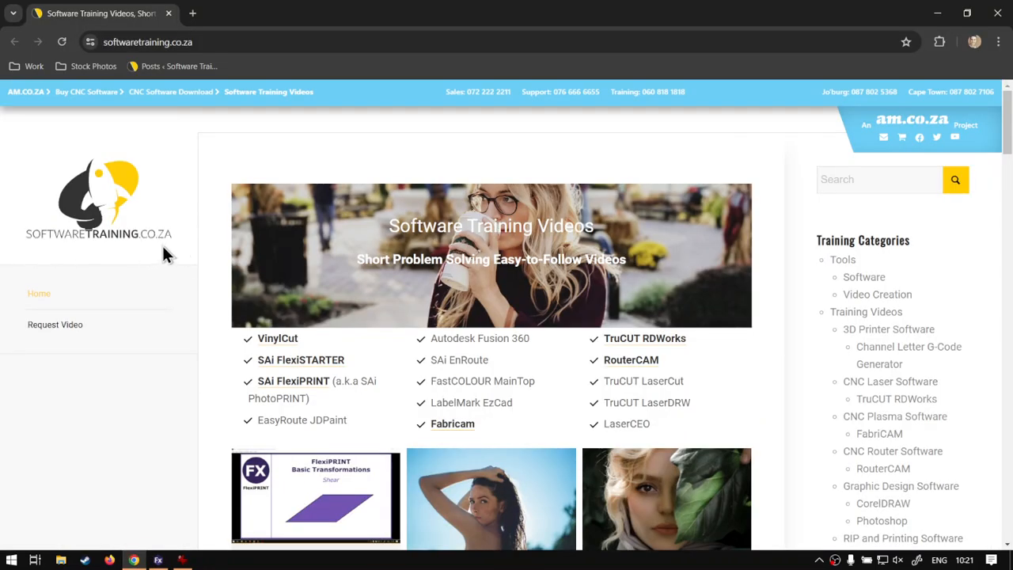